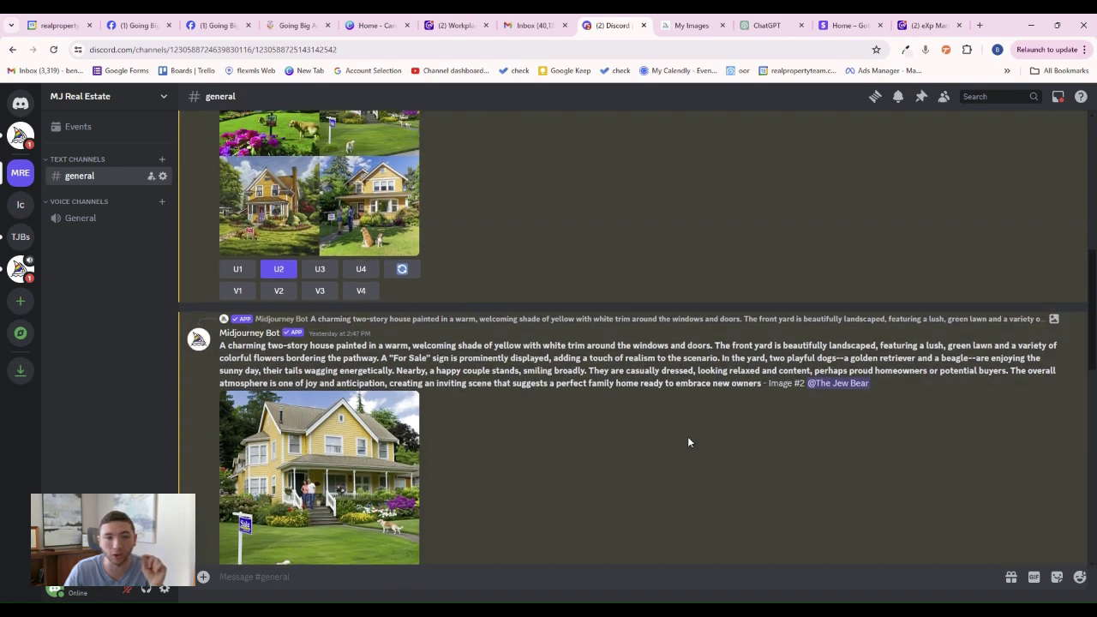
Examine the Midjourney images and prompts in the MJ Real Estate and TJBs servers, back to the historic village scene.
{"action": "scroll", "coordinate": [687, 440], "scroll_direction": "up", "scroll_amount": 3}
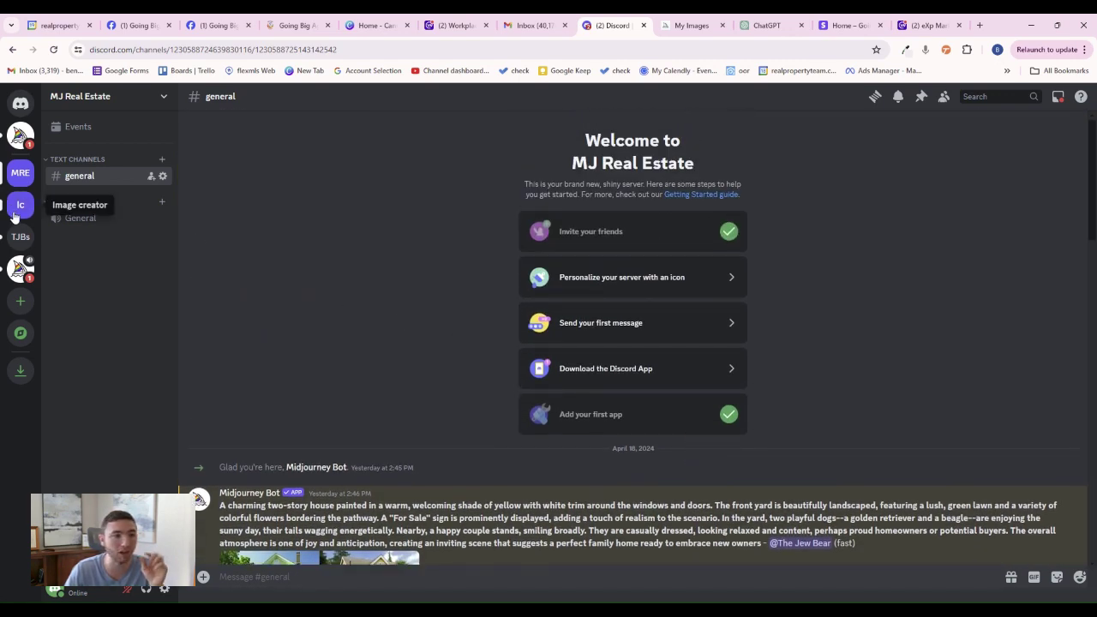
{"action": "left_click", "coordinate": [20, 237]}
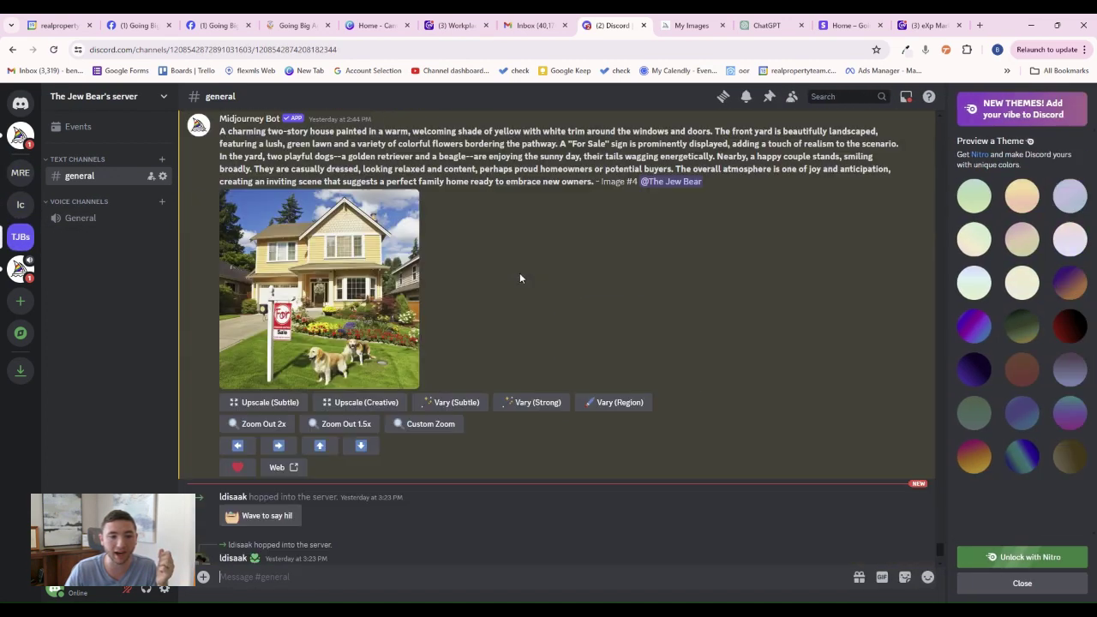
{"action": "scroll", "coordinate": [519, 278], "scroll_direction": "up", "scroll_amount": 10}
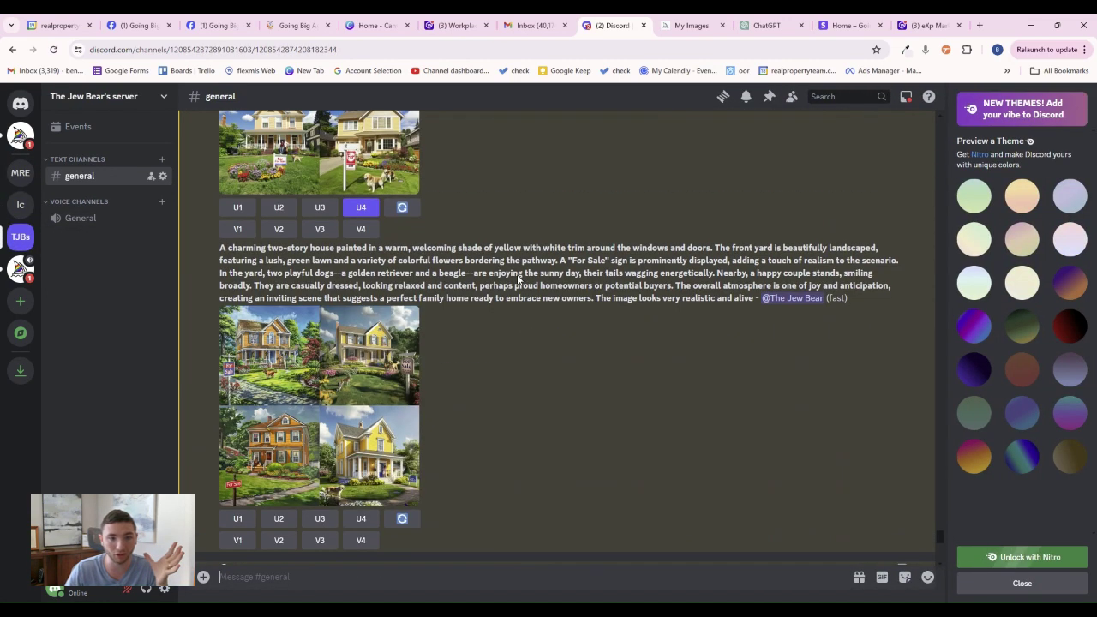
{"action": "scroll", "coordinate": [342, 339], "scroll_direction": "up", "scroll_amount": 5}
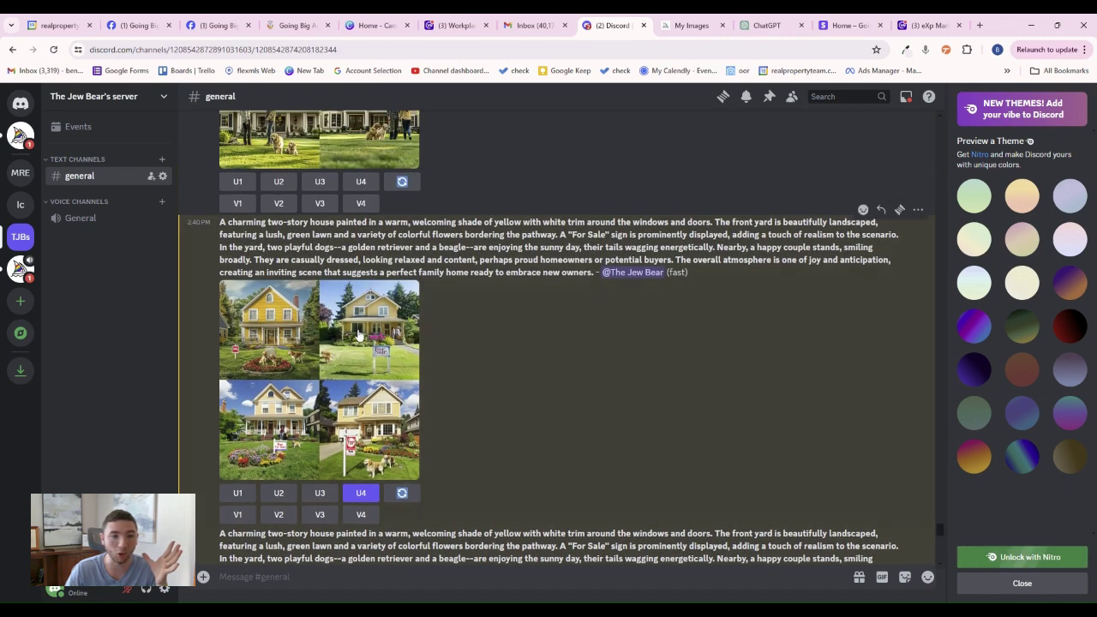
{"action": "scroll", "coordinate": [282, 257], "scroll_direction": "up", "scroll_amount": 1}
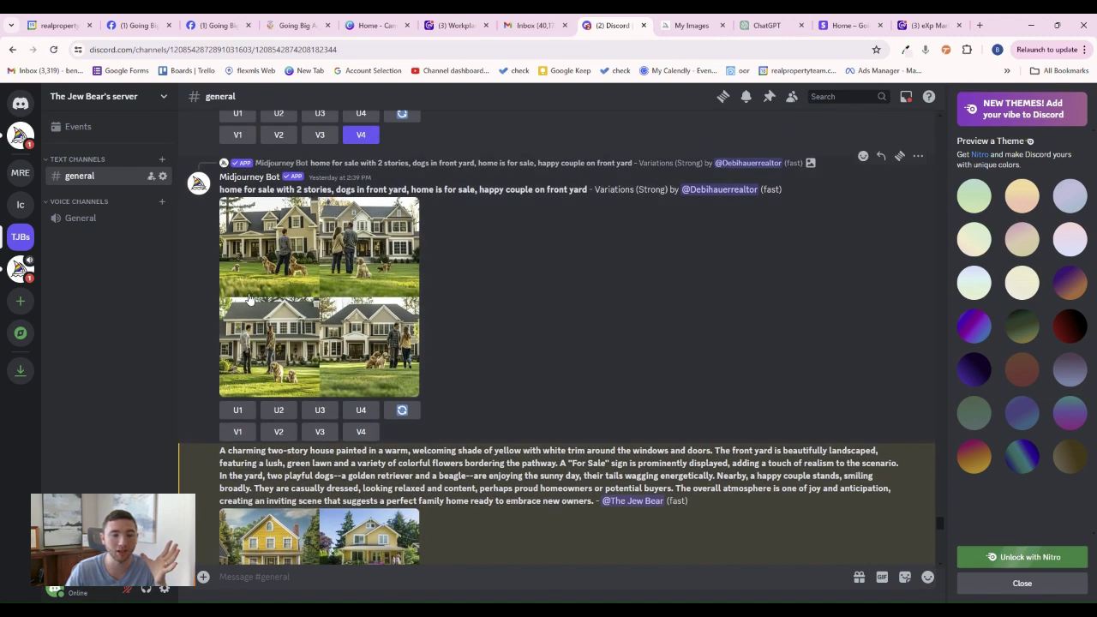
{"action": "scroll", "coordinate": [296, 326], "scroll_direction": "up", "scroll_amount": 4}
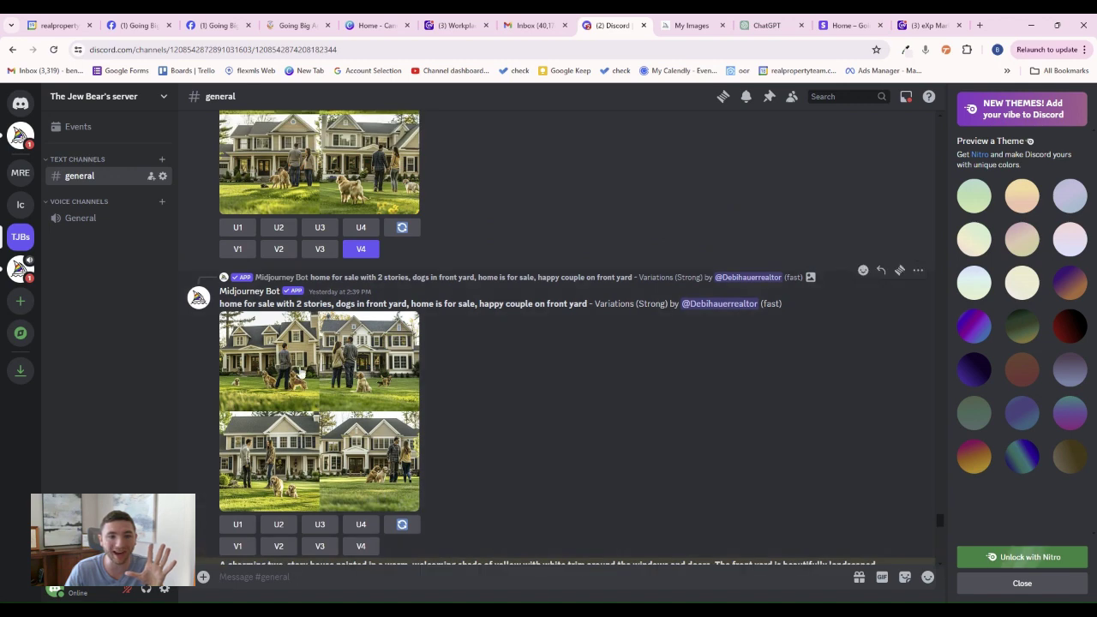
{"action": "scroll", "coordinate": [368, 278], "scroll_direction": "up", "scroll_amount": 10}
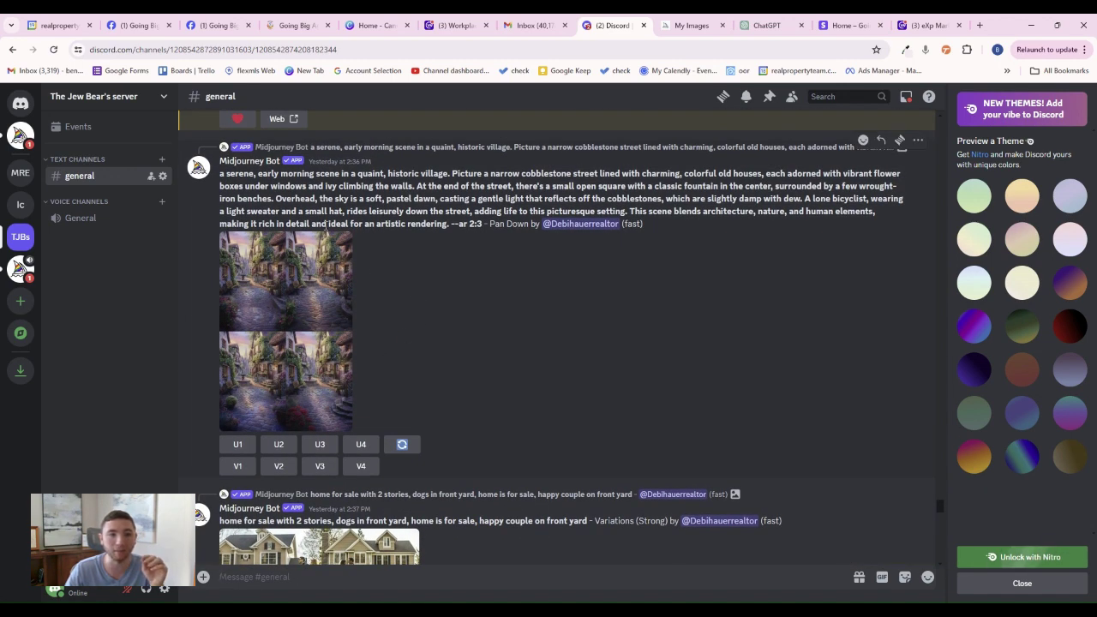
{"action": "scroll", "coordinate": [426, 279], "scroll_direction": "up", "scroll_amount": 5}
{"action": "scroll", "coordinate": [421, 252], "scroll_direction": "up", "scroll_amount": 2}
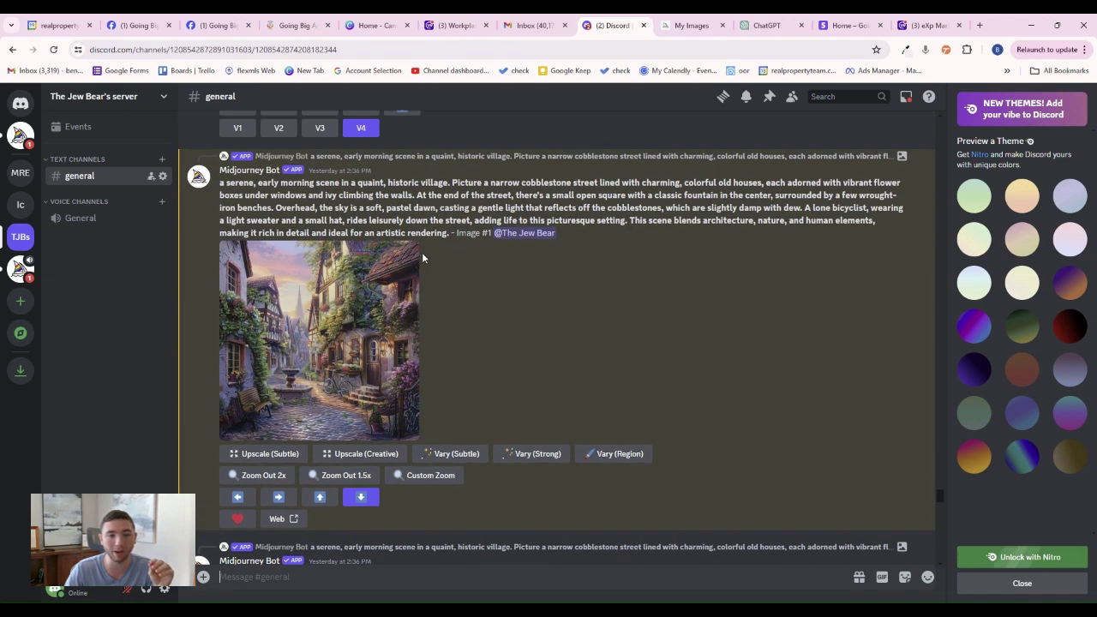
{"action": "scroll", "coordinate": [470, 304], "scroll_direction": "down", "scroll_amount": 4}
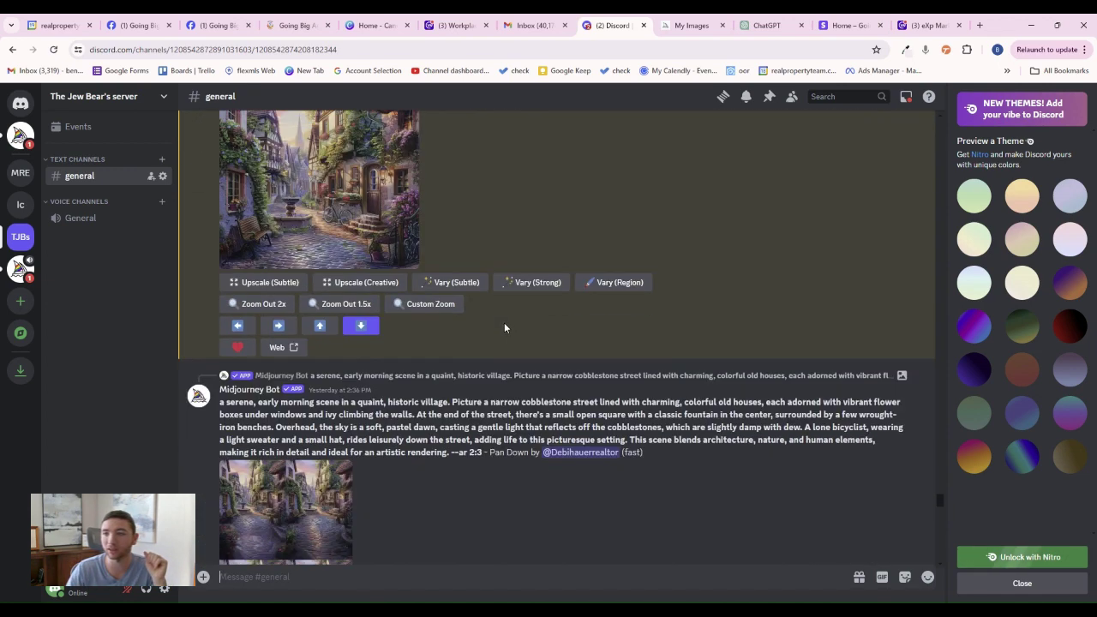
Close the theme preview and review the home-for-sale image variations down to the newest message in the channel.
{"action": "left_click", "coordinate": [1022, 583]}
{"action": "scroll", "coordinate": [518, 309], "scroll_direction": "down", "scroll_amount": 4}
{"action": "scroll", "coordinate": [513, 318], "scroll_direction": "down", "scroll_amount": 1}
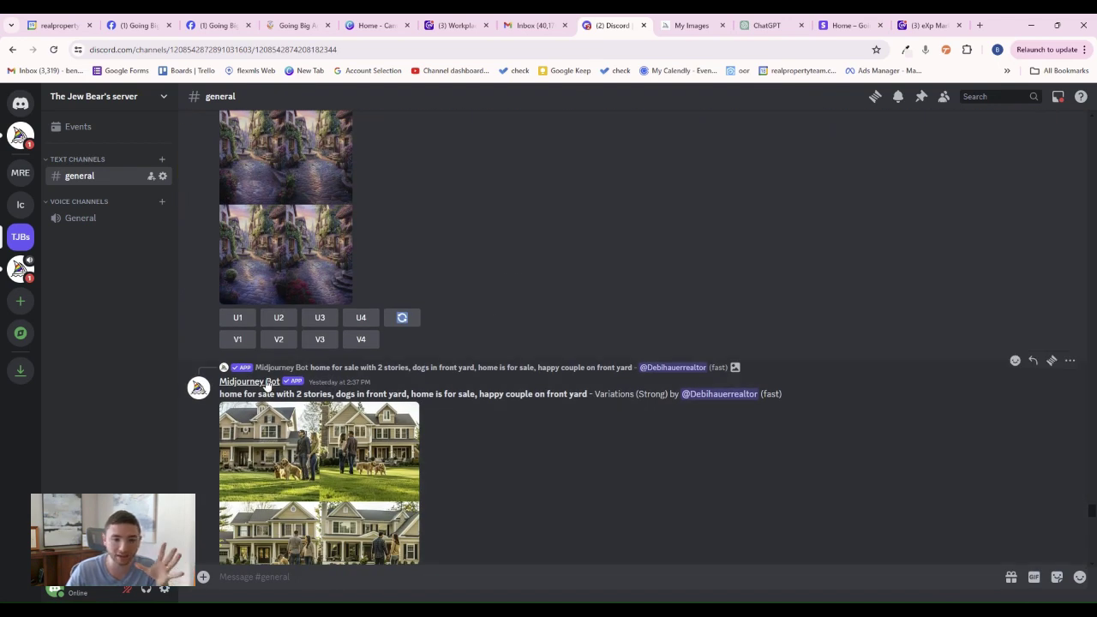
{"action": "scroll", "coordinate": [290, 382], "scroll_direction": "down", "scroll_amount": 7}
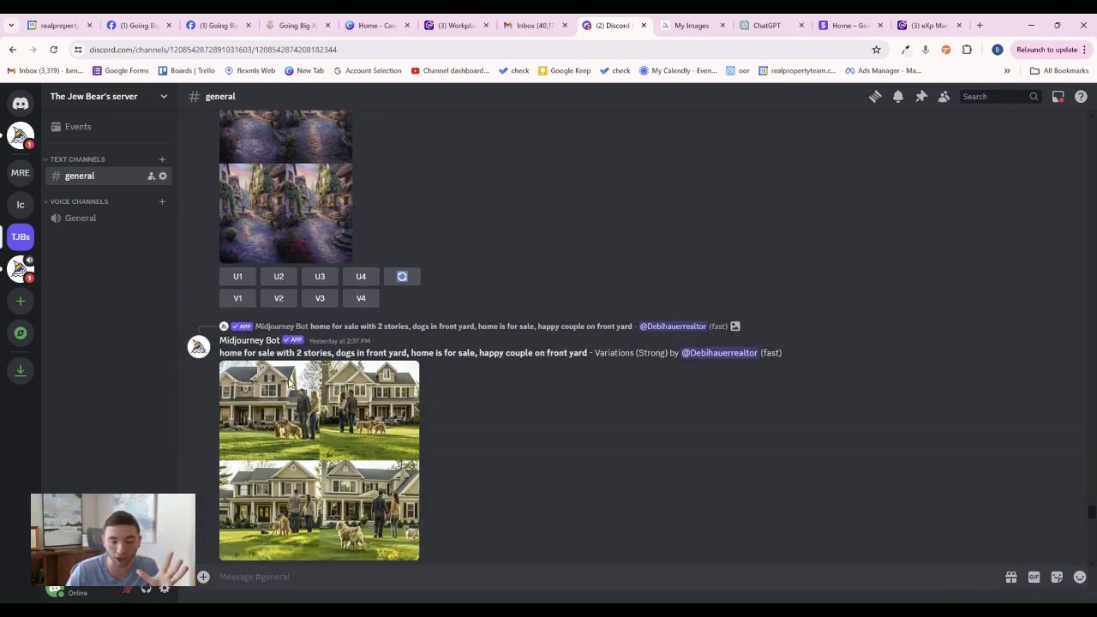
{"action": "scroll", "coordinate": [288, 383], "scroll_direction": "down", "scroll_amount": 10}
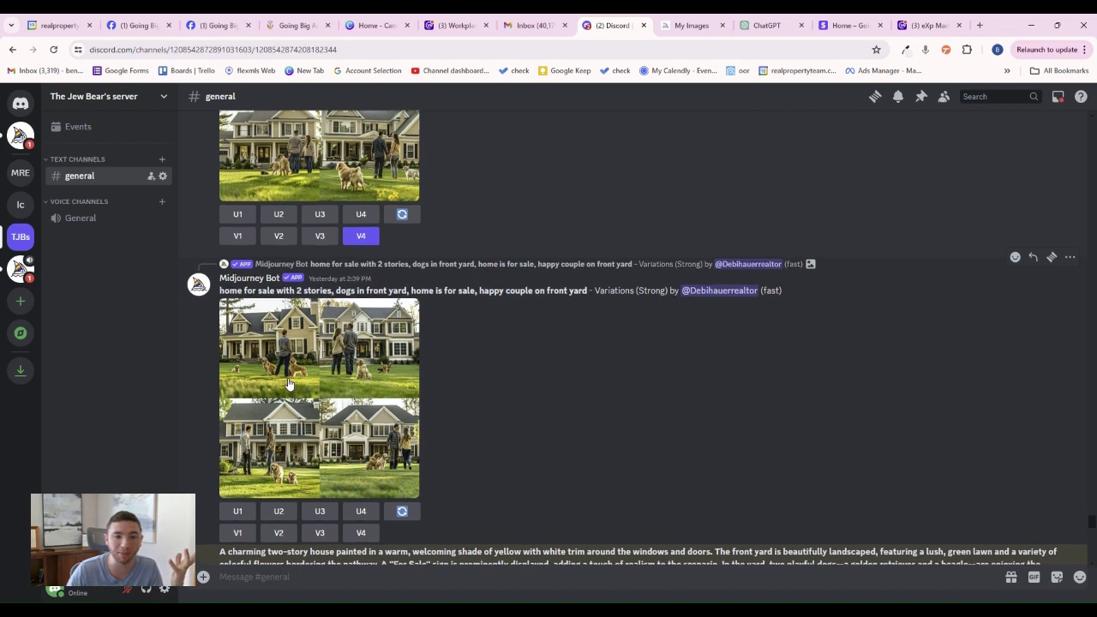
{"action": "scroll", "coordinate": [288, 379], "scroll_direction": "down", "scroll_amount": 15}
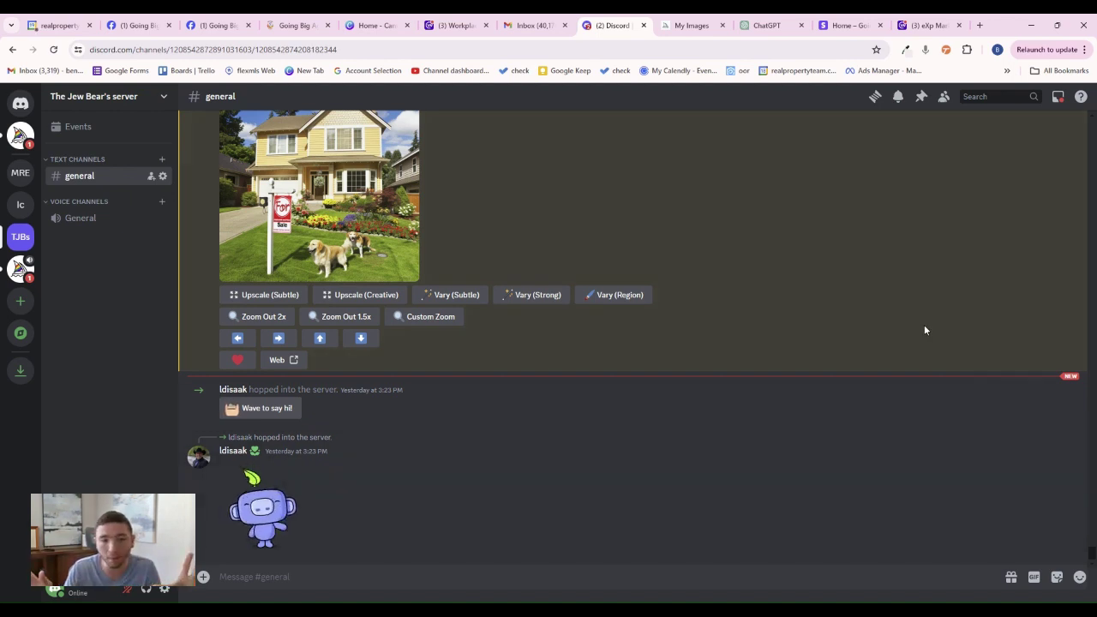
Switch to ChatGPT and ask for a text scene of a mansion for sale in California that Midjourney can turn into an image.
{"action": "left_click", "coordinate": [767, 25]}
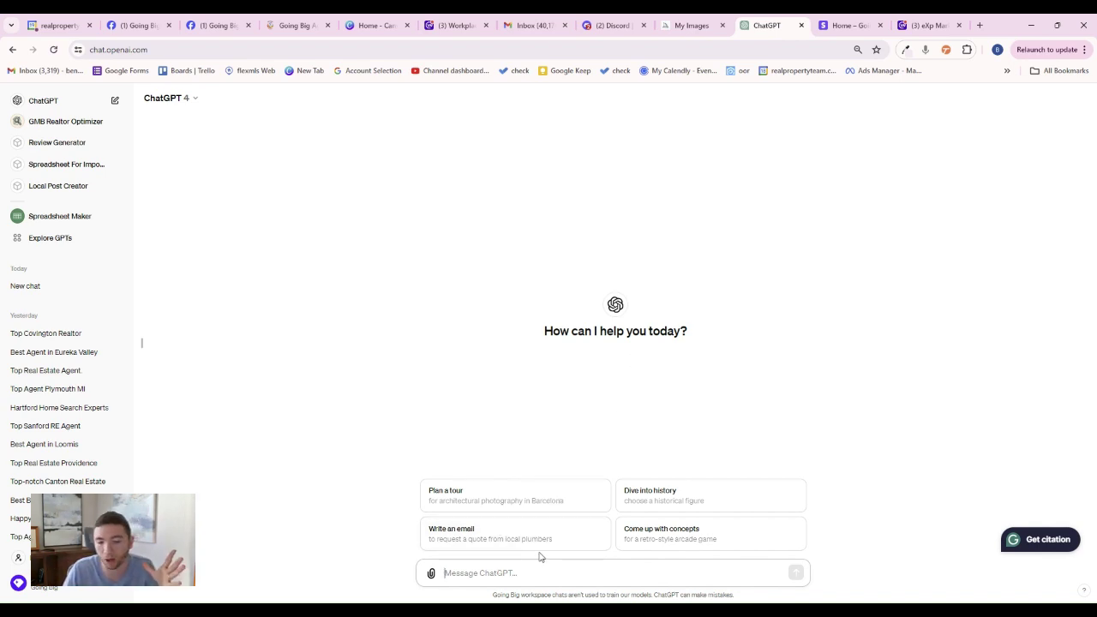
{"action": "left_click", "coordinate": [925, 49]}
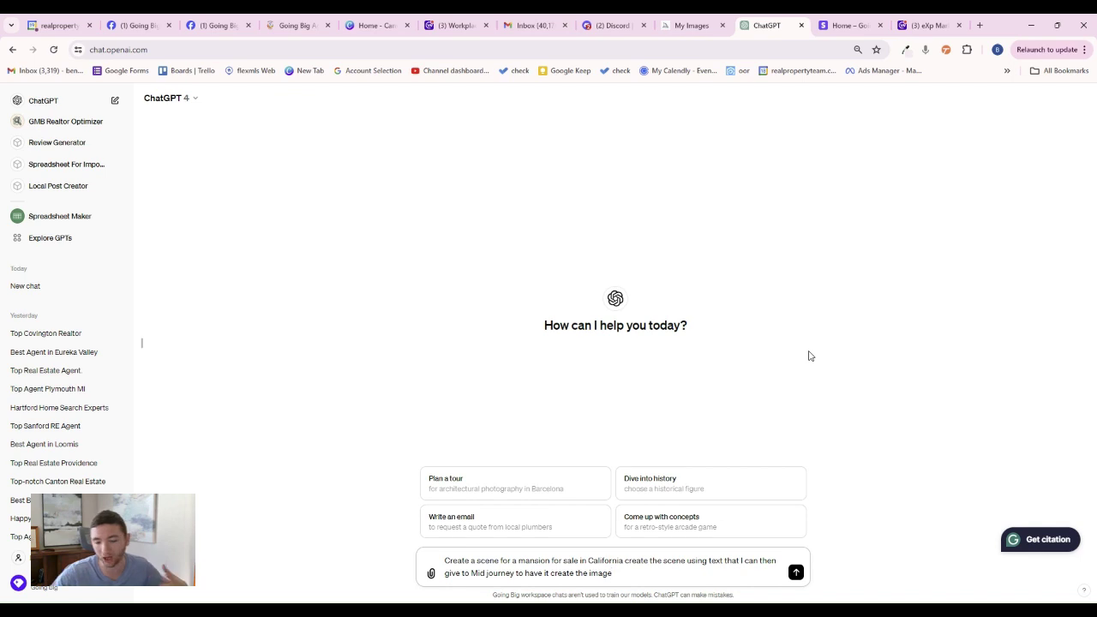
{"action": "left_click", "coordinate": [796, 573]}
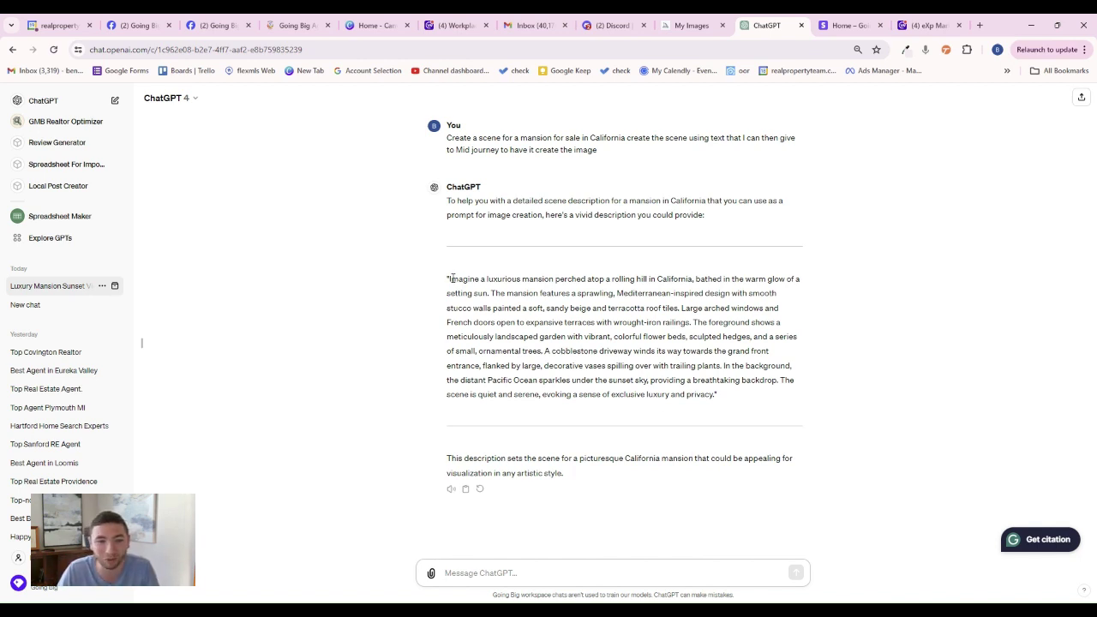
Copy the mansion description from the reply, from "Imagine a luxurious mansion" to "luxury and privacy.", without the quotation marks.
{"action": "left_click_drag", "start_coordinate": [450, 279], "coordinate": [716, 395]}
{"action": "key", "text": "ctrl+c"}
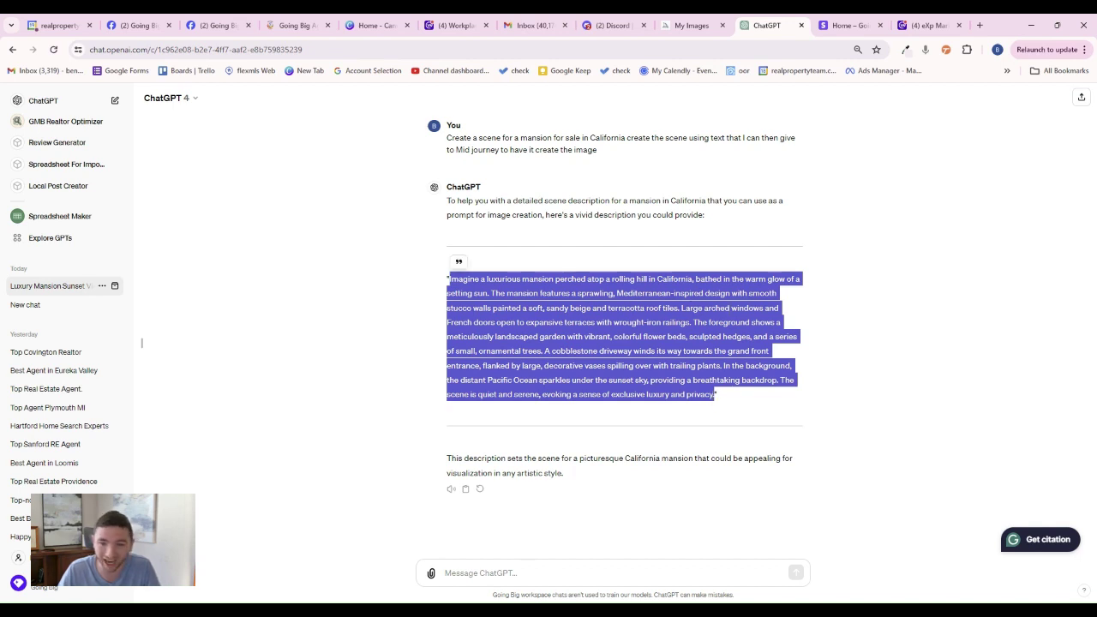
{"action": "left_click", "coordinate": [864, 348]}
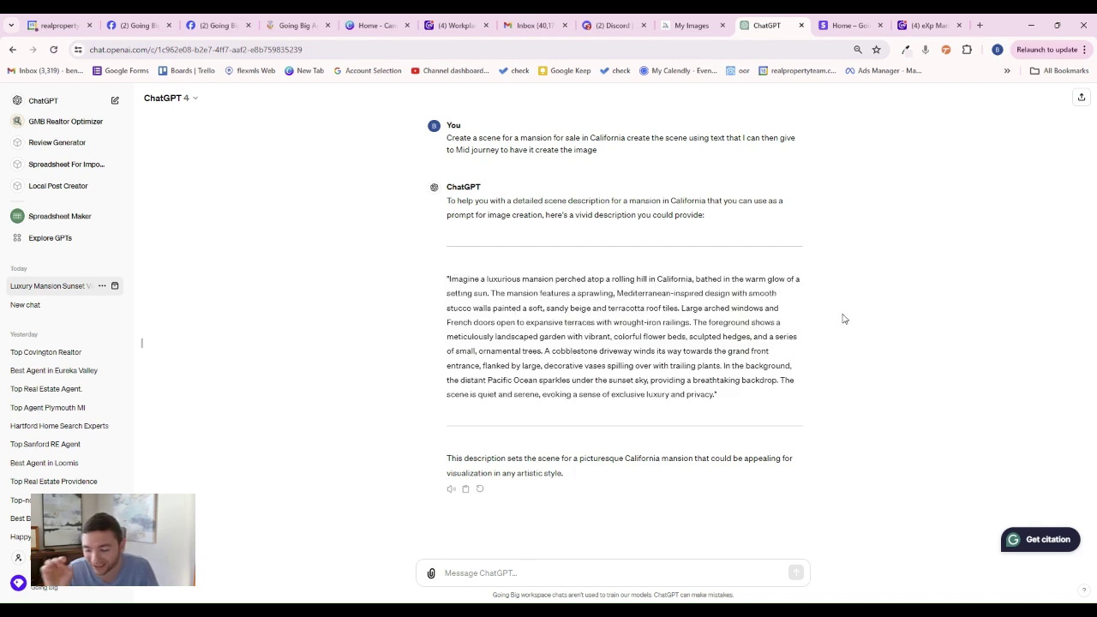
Switch to Discord, submit the copied mansion description as an /imagine prompt in the general channel, and dismiss the polls offer.
{"action": "left_click", "coordinate": [688, 28]}
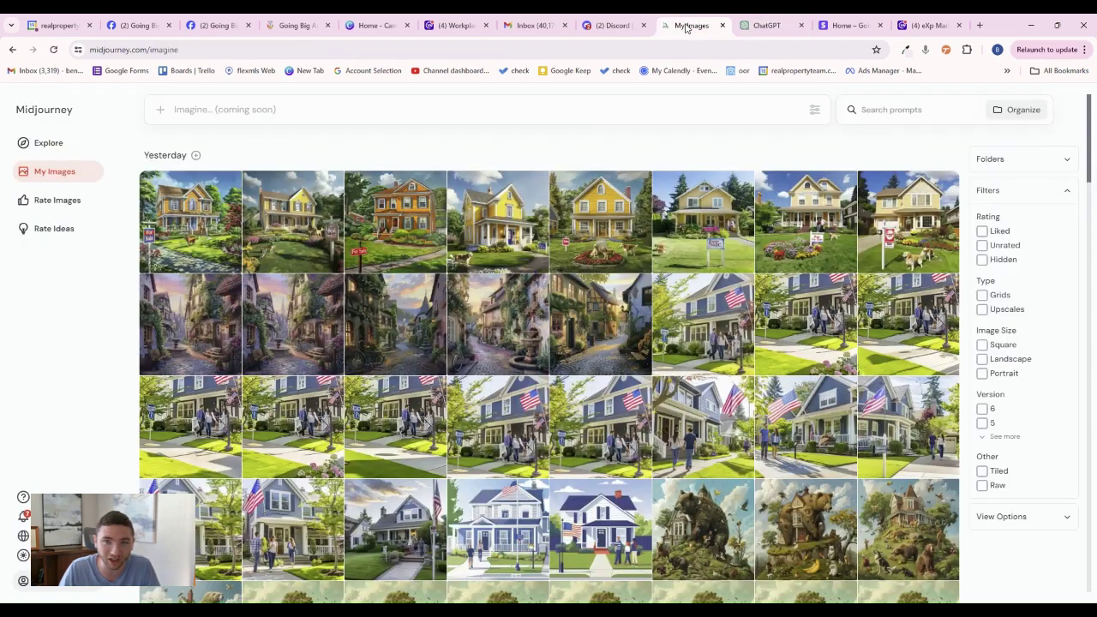
{"action": "left_click", "coordinate": [786, 18]}
{"action": "left_click", "coordinate": [613, 25]}
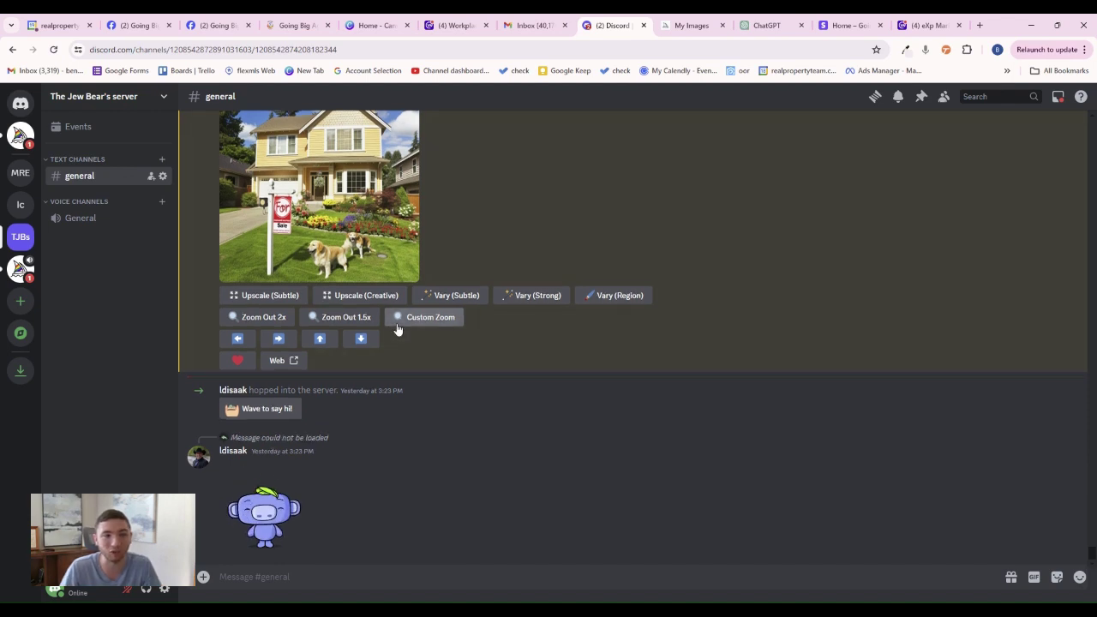
{"action": "left_click", "coordinate": [266, 576]}
{"action": "type", "text": "/"}
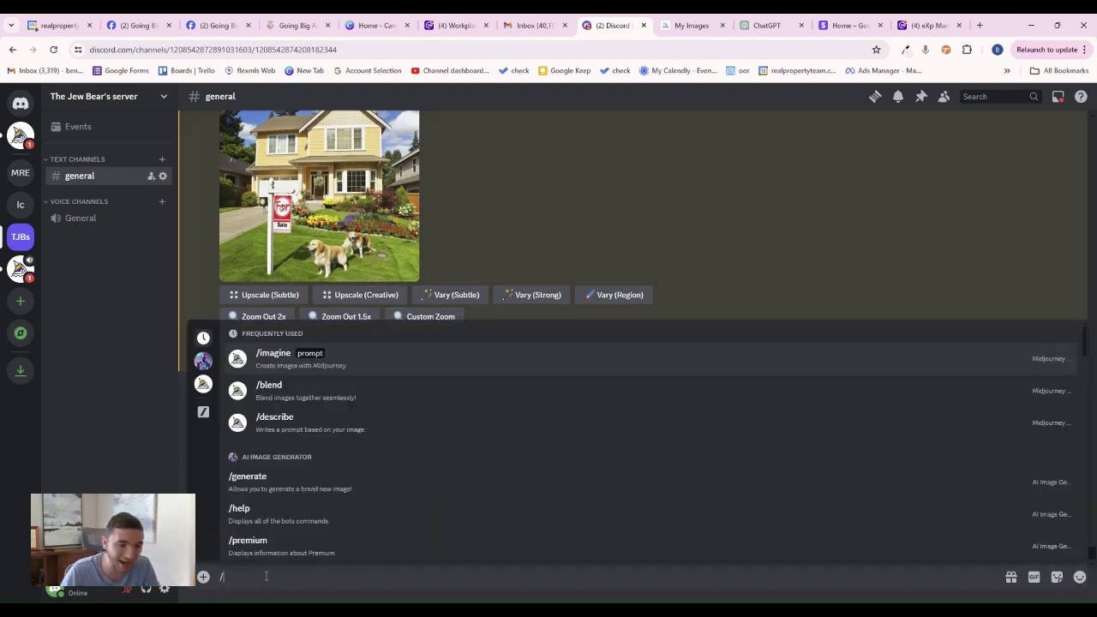
{"action": "left_click", "coordinate": [286, 357]}
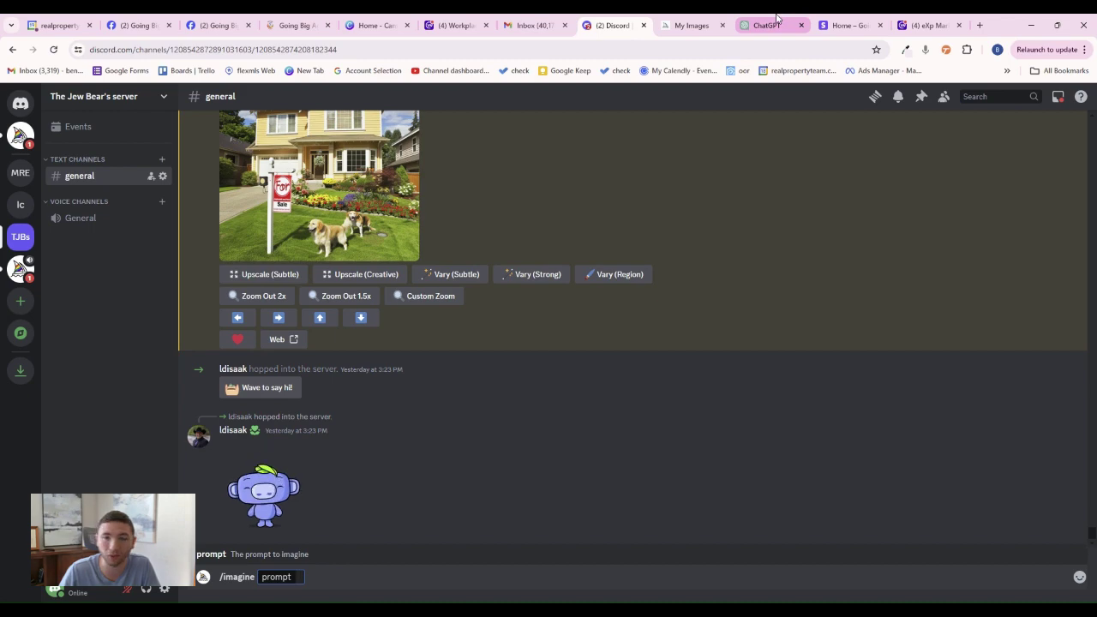
{"action": "key", "text": "ctrl+v"}
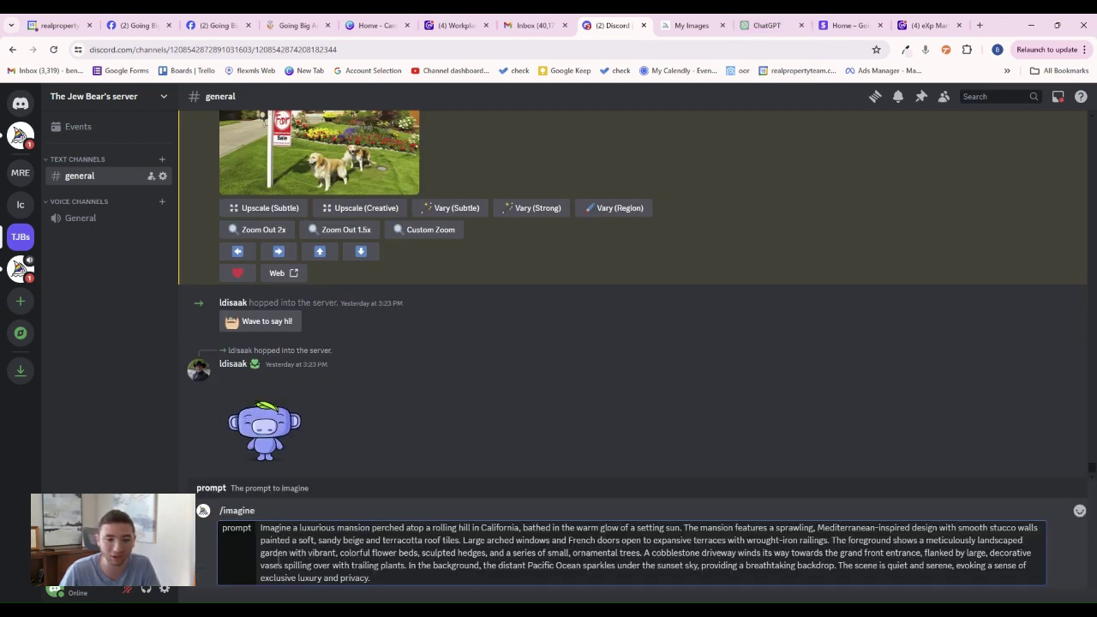
{"action": "key", "text": "Return"}
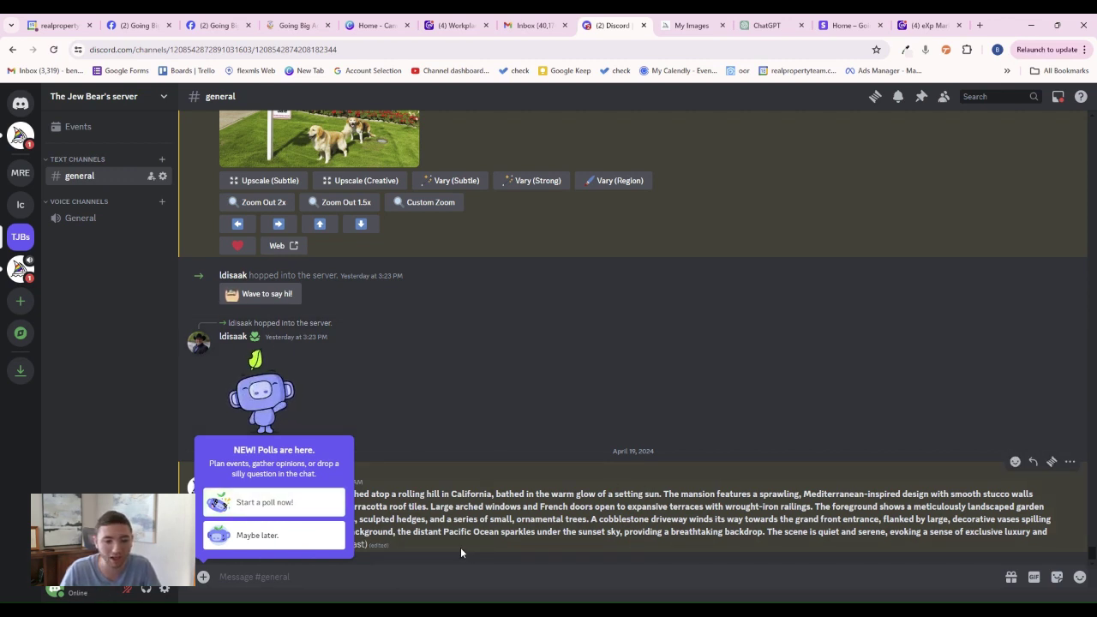
{"action": "left_click", "coordinate": [313, 543]}
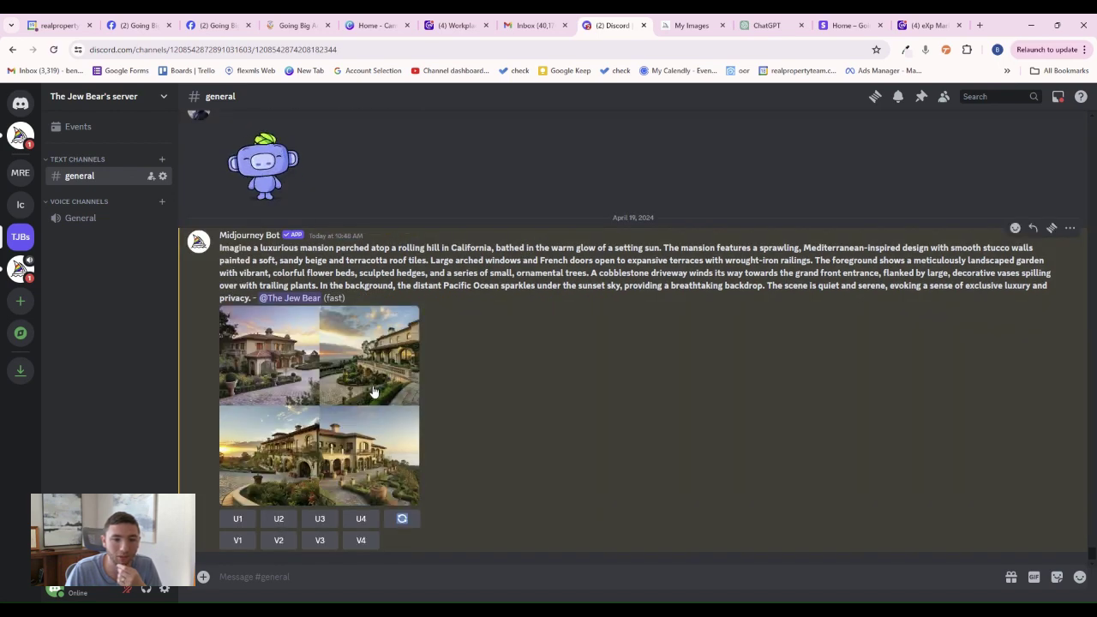
View the generated mansion grid enlarged, close it, and produce the second image on its own with U2.
{"action": "left_click", "coordinate": [326, 388]}
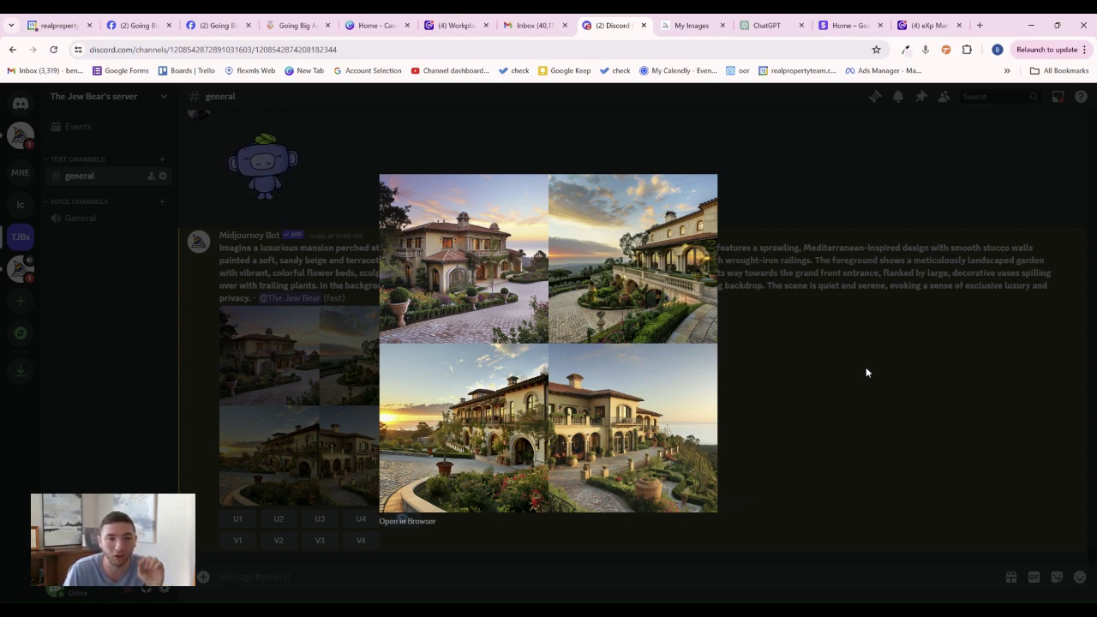
{"action": "left_click", "coordinate": [720, 342]}
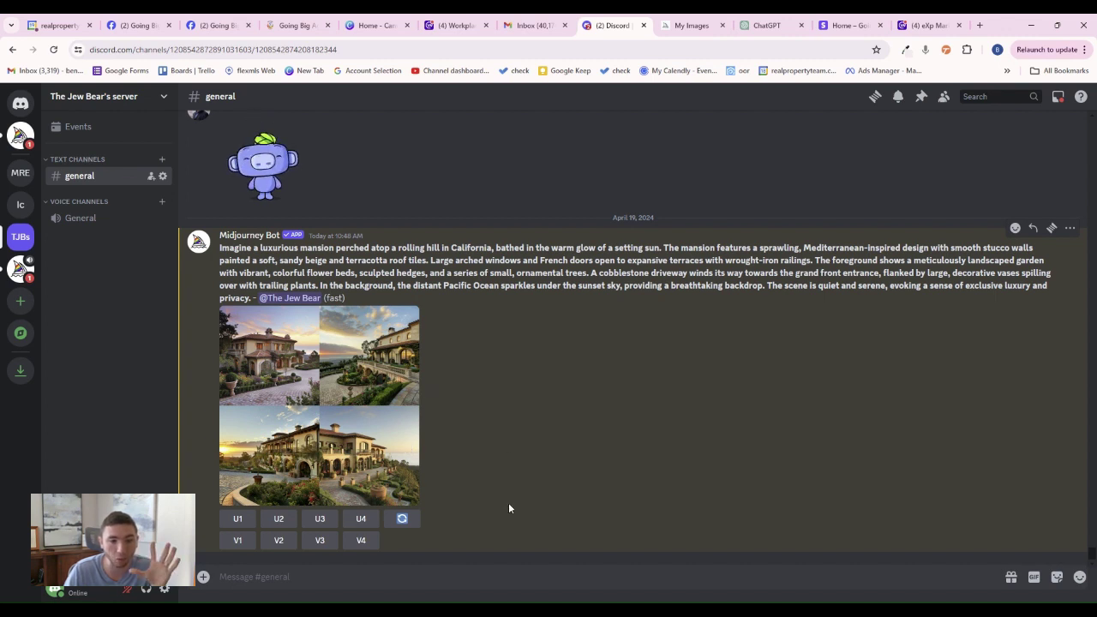
{"action": "left_click", "coordinate": [280, 518]}
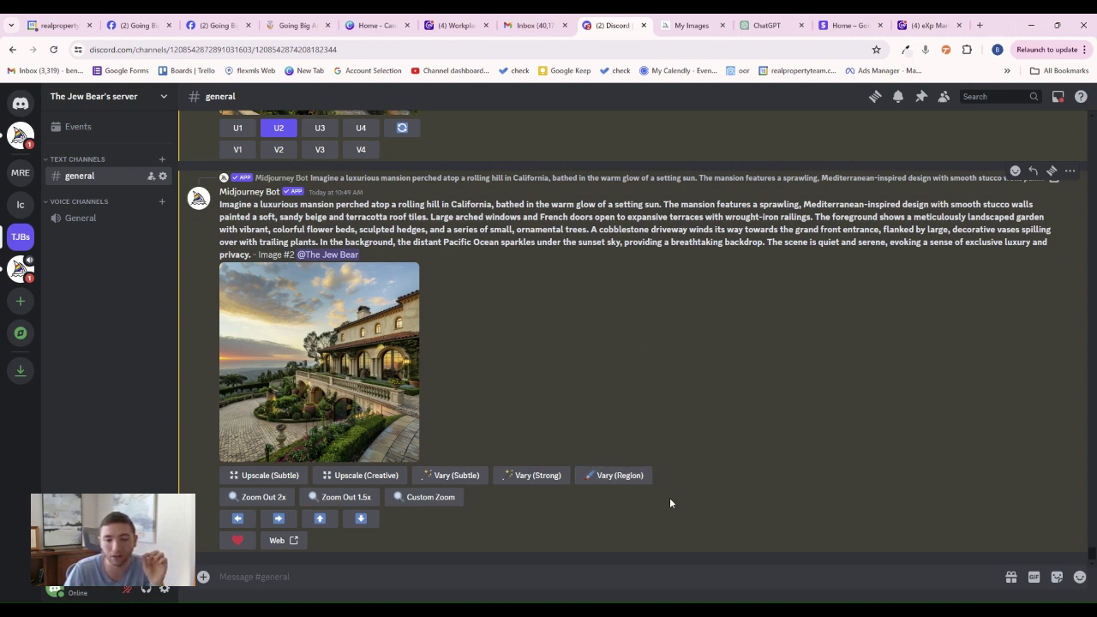
Regenerate the strip of sky above the horizon in the single mansion image with Vary (Region), adding "a bright orange" after "sunset sky" in the prompt.
{"action": "left_click", "coordinate": [626, 484]}
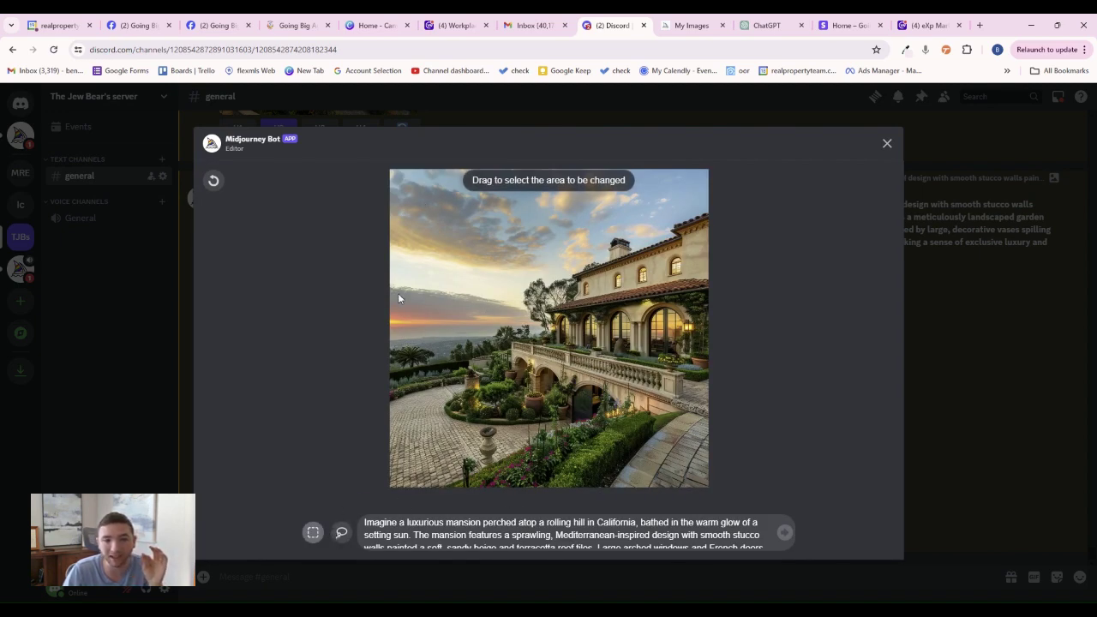
{"action": "mouse_move", "coordinate": [390, 277]}
{"action": "left_mouse_down"}
{"action": "mouse_move", "coordinate": [409, 305]}
{"action": "mouse_move", "coordinate": [521, 331]}
{"action": "left_mouse_up"}
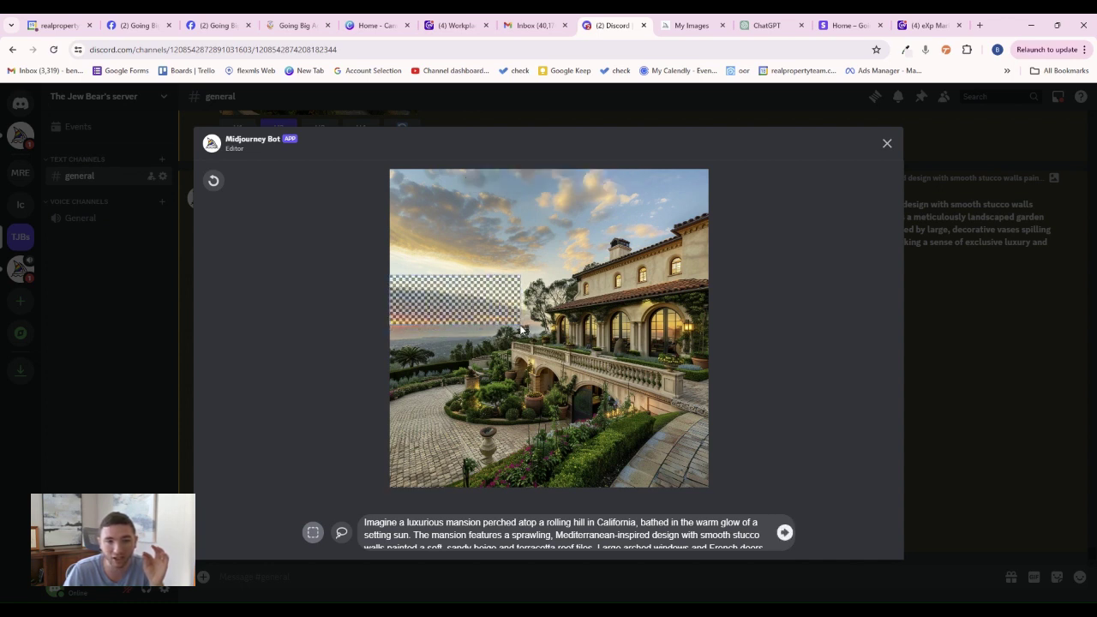
{"action": "scroll", "coordinate": [660, 539], "scroll_direction": "down", "scroll_amount": 2}
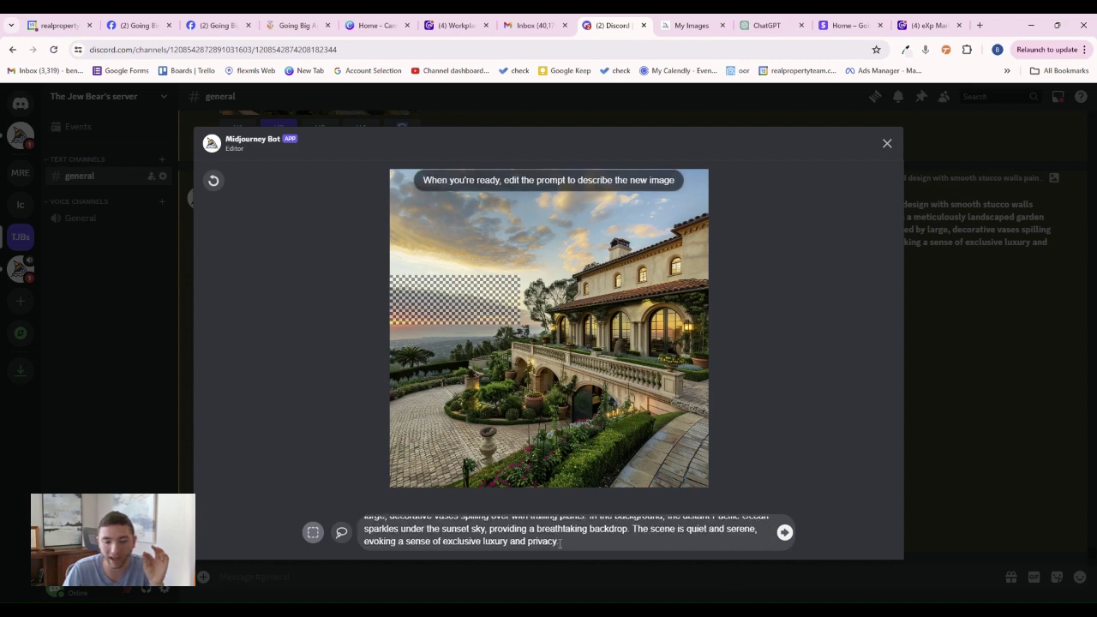
{"action": "left_click", "coordinate": [488, 529]}
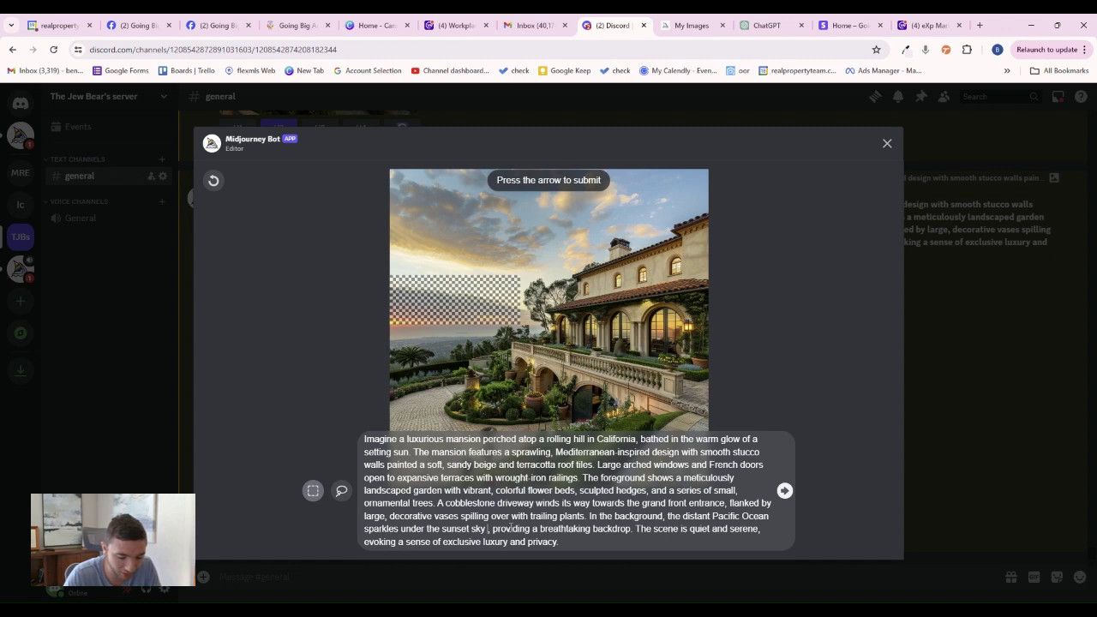
{"action": "type", "text": "a bright"}
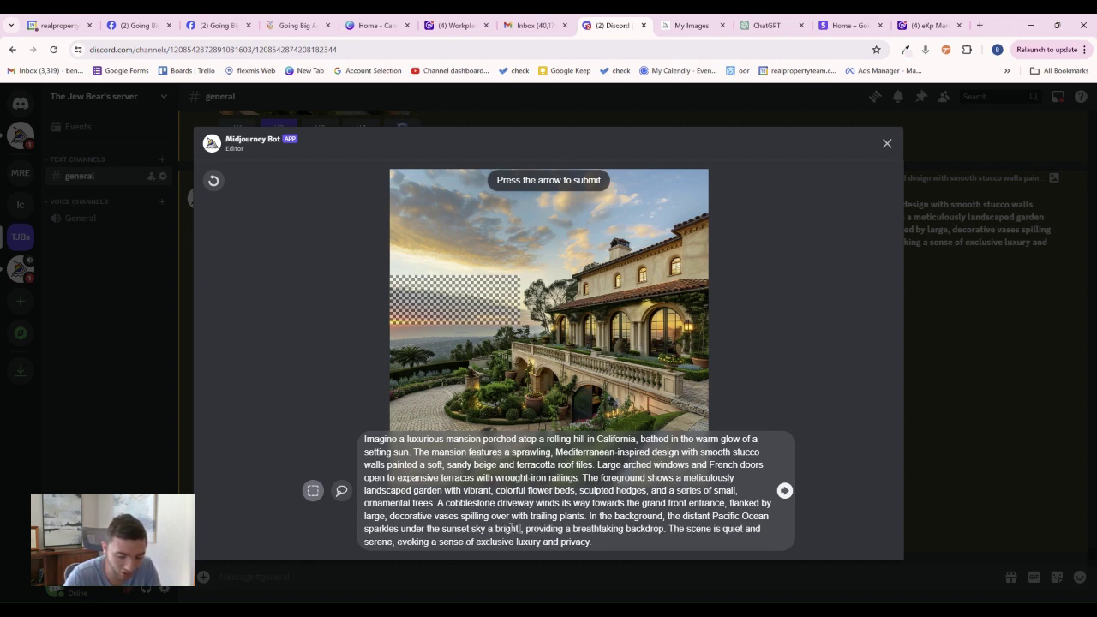
{"action": "type", "text": " orange"}
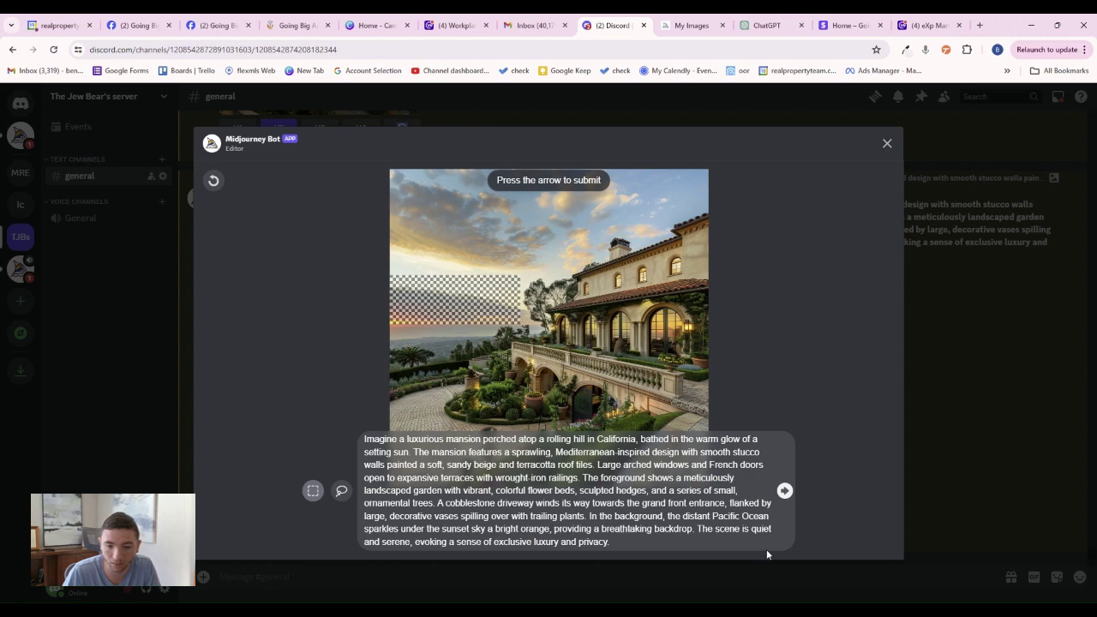
{"action": "left_click", "coordinate": [784, 490]}
{"action": "left_click", "coordinate": [785, 532]}
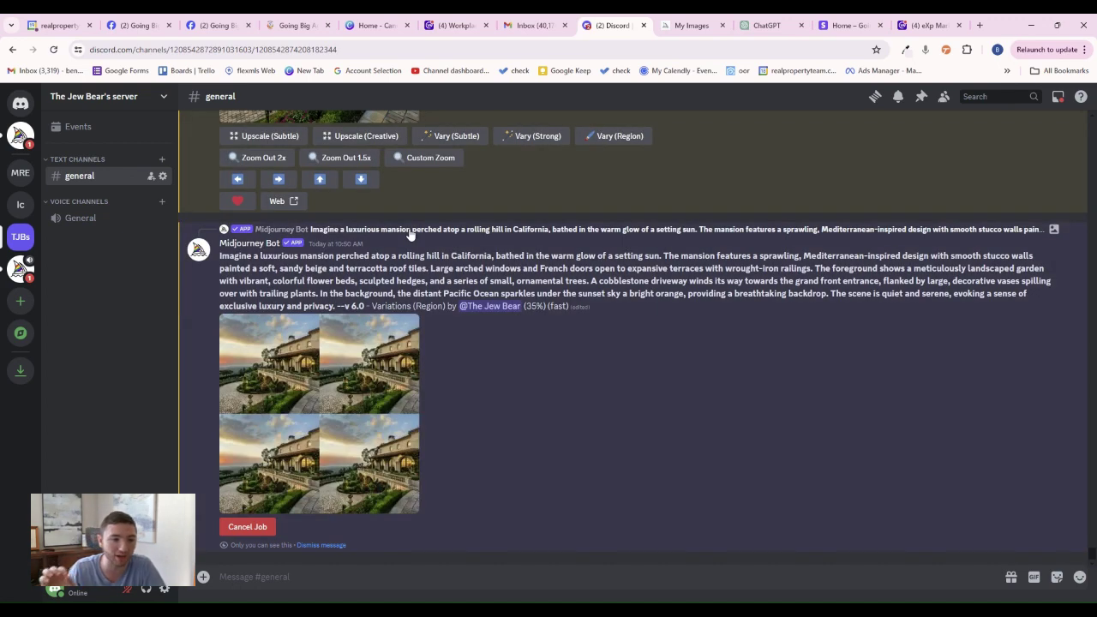
Compare the regenerated sky variations with the previous image, view the new grid enlarged, close it, and produce the fourth image with U4.
{"action": "scroll", "coordinate": [270, 253], "scroll_direction": "up", "scroll_amount": 3}
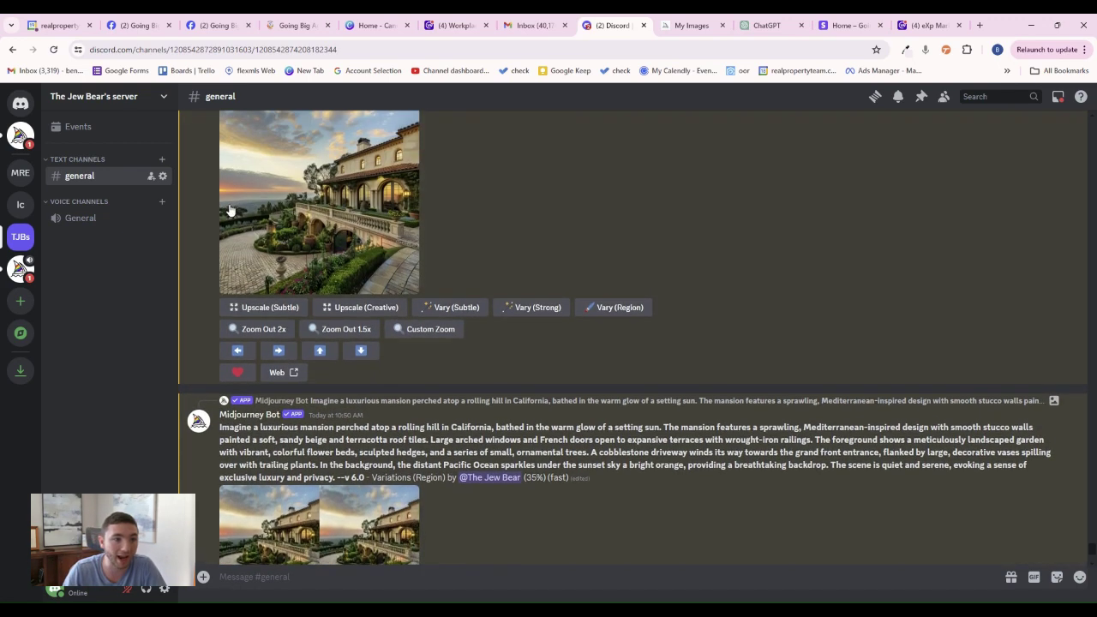
{"action": "scroll", "coordinate": [340, 338], "scroll_direction": "down", "scroll_amount": 3}
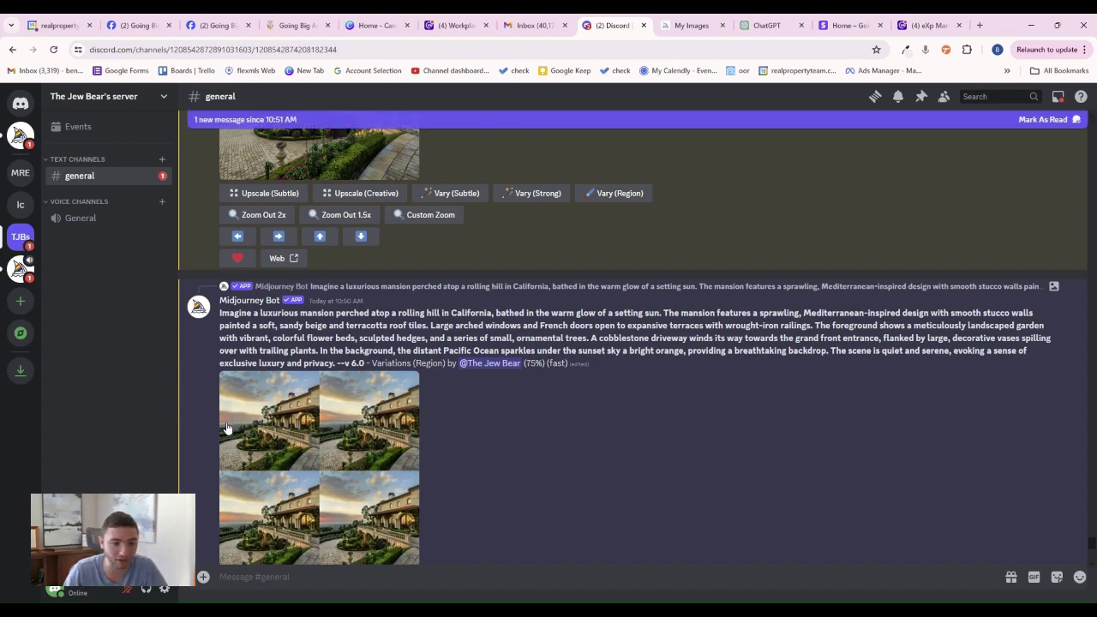
{"action": "scroll", "coordinate": [272, 307], "scroll_direction": "down", "scroll_amount": 3}
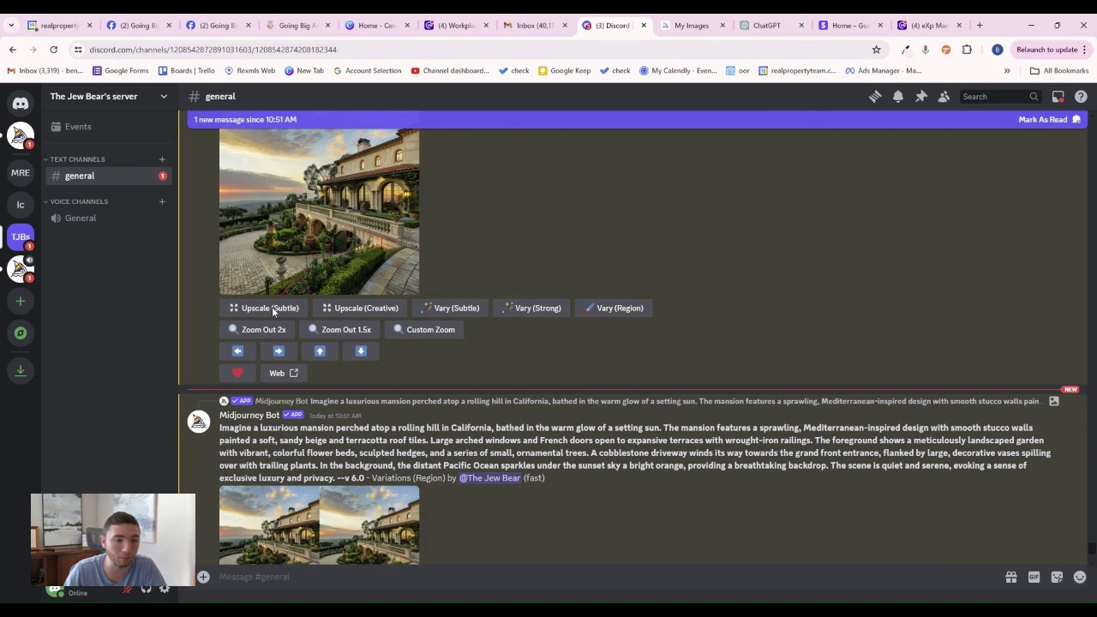
{"action": "left_click", "coordinate": [316, 442]}
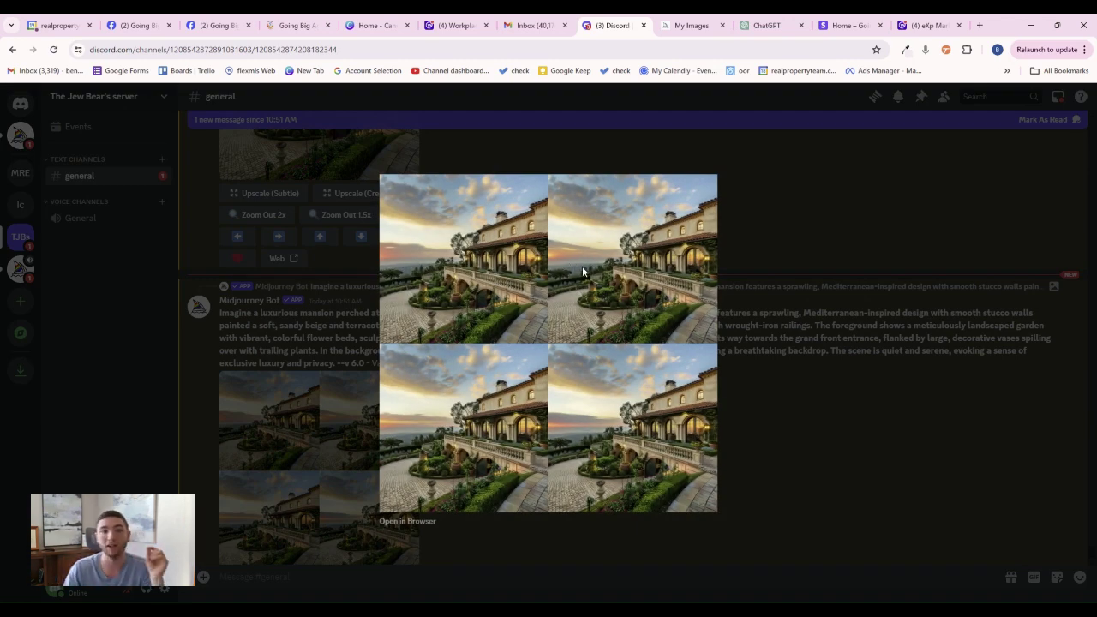
{"action": "left_click", "coordinate": [760, 323]}
{"action": "scroll", "coordinate": [311, 466], "scroll_direction": "down", "scroll_amount": 1}
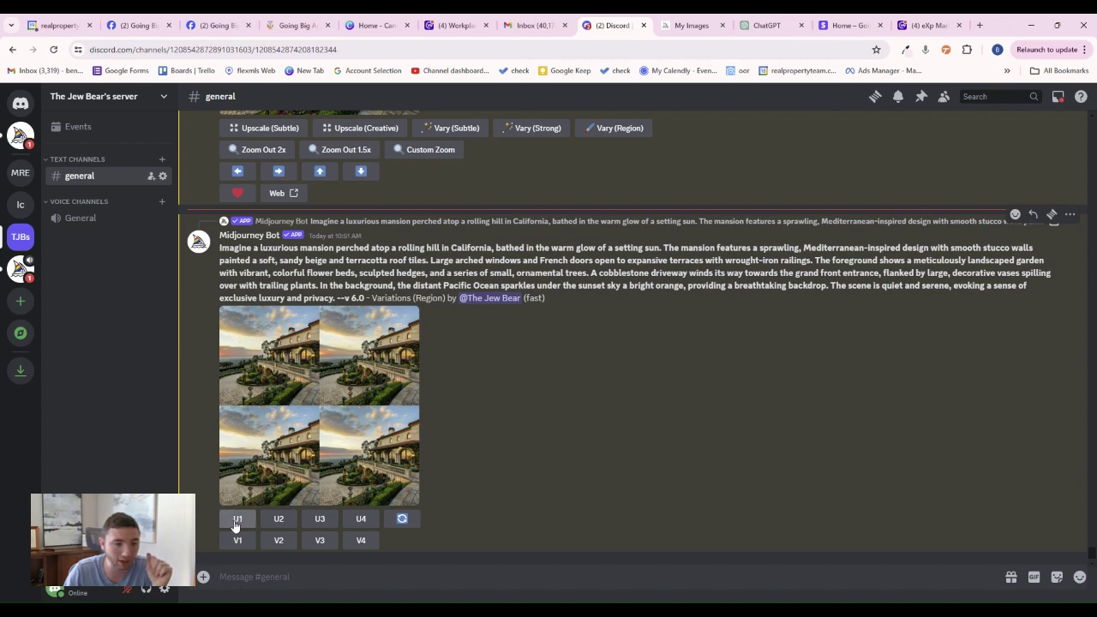
{"action": "left_click", "coordinate": [360, 522]}
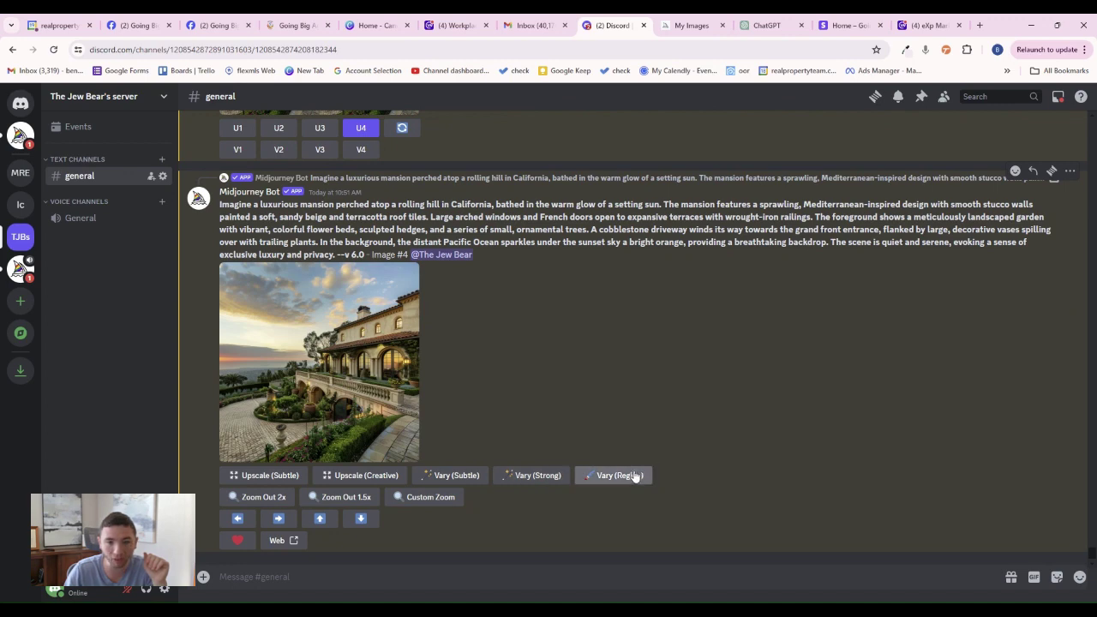
Start Vary (Region) on the fourth image and mark a rectangle over the driveway in the image's lower-left corner.
{"action": "left_click", "coordinate": [630, 480]}
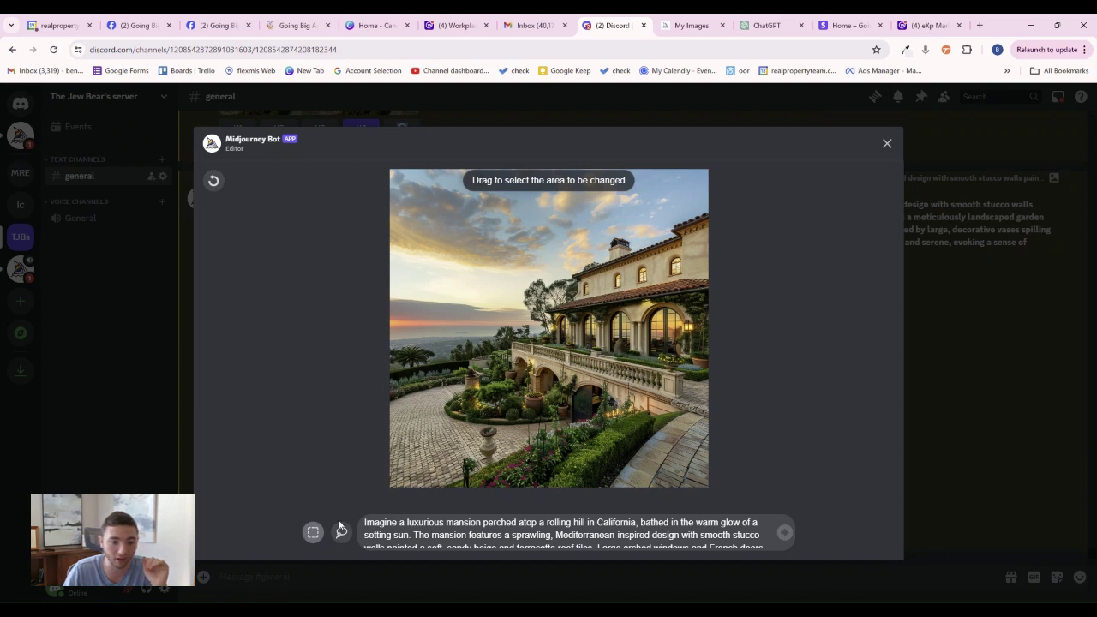
{"action": "left_click", "coordinate": [339, 540]}
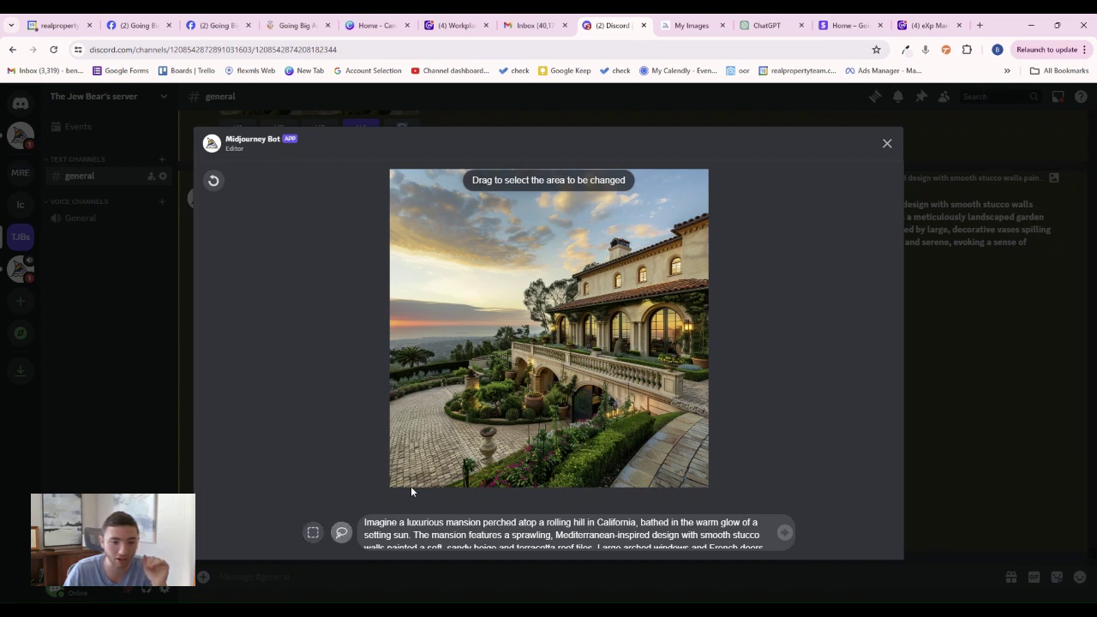
{"action": "left_click", "coordinate": [314, 530]}
{"action": "mouse_move", "coordinate": [395, 375]}
{"action": "left_mouse_down"}
{"action": "mouse_move", "coordinate": [459, 488]}
{"action": "mouse_move", "coordinate": [486, 487]}
{"action": "left_mouse_up"}
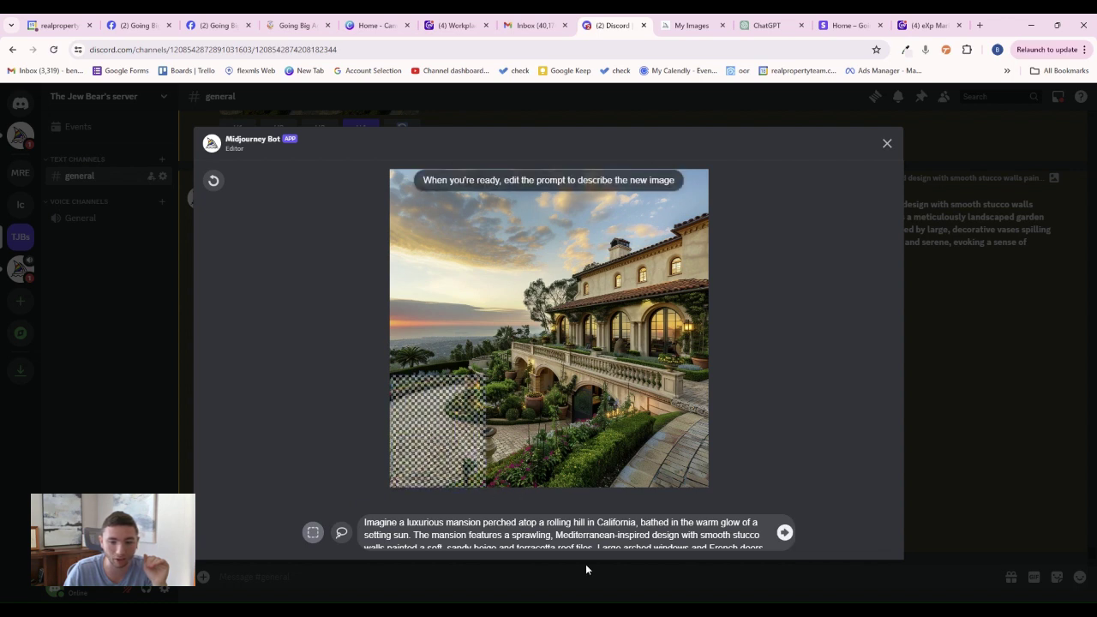
Add "with a fancy car parked on the drivway" after "luxury and privacy" in the prompt and submit the driveway variation.
{"action": "scroll", "coordinate": [593, 546], "scroll_direction": "down", "scroll_amount": 2}
{"action": "scroll", "coordinate": [593, 545], "scroll_direction": "down", "scroll_amount": 3}
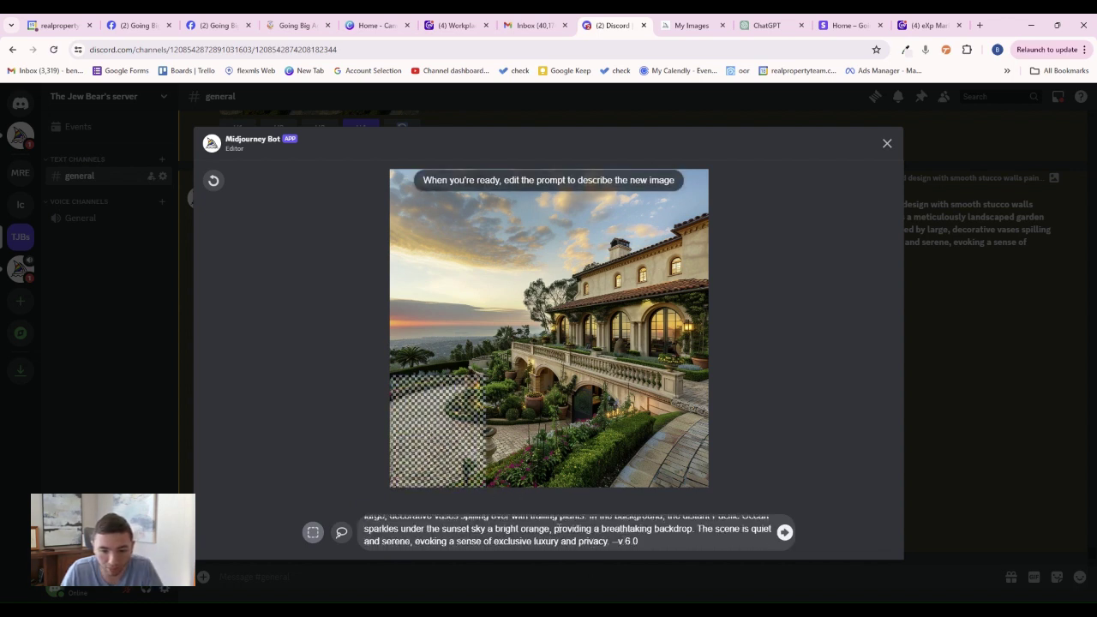
{"action": "scroll", "coordinate": [608, 542], "scroll_direction": "up", "scroll_amount": 3}
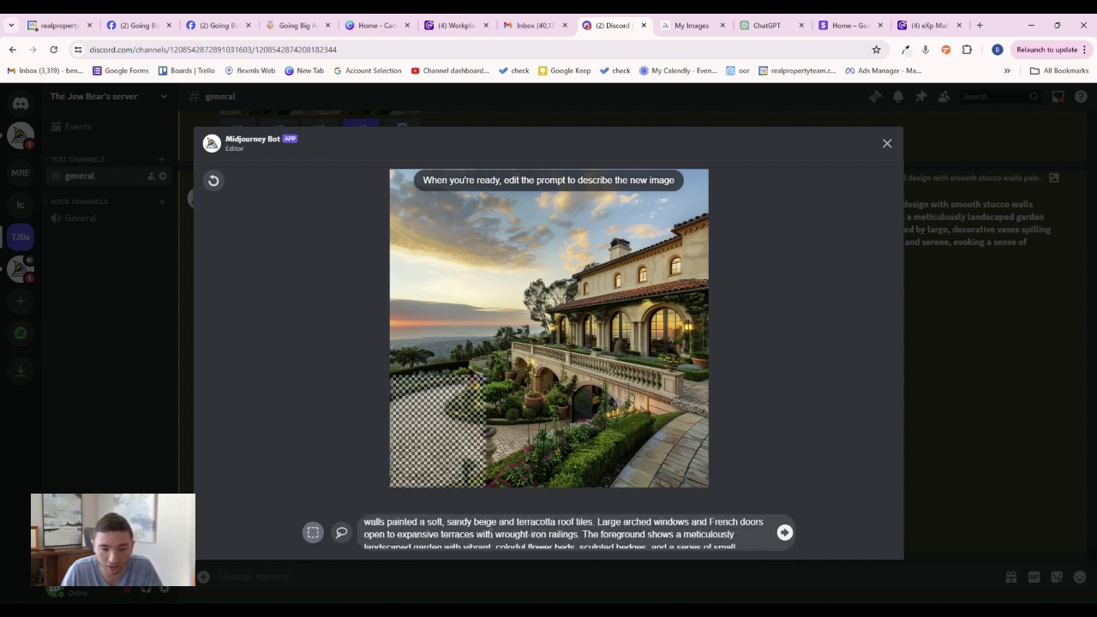
{"action": "scroll", "coordinate": [497, 530], "scroll_direction": "down", "scroll_amount": 3}
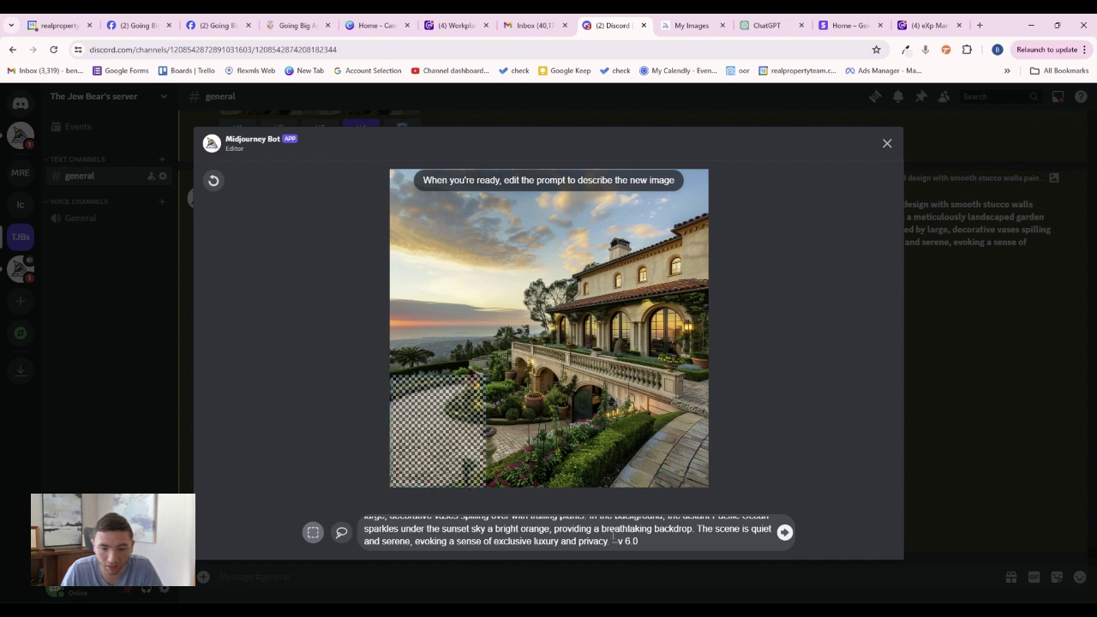
{"action": "scroll", "coordinate": [689, 537], "scroll_direction": "up", "scroll_amount": 3}
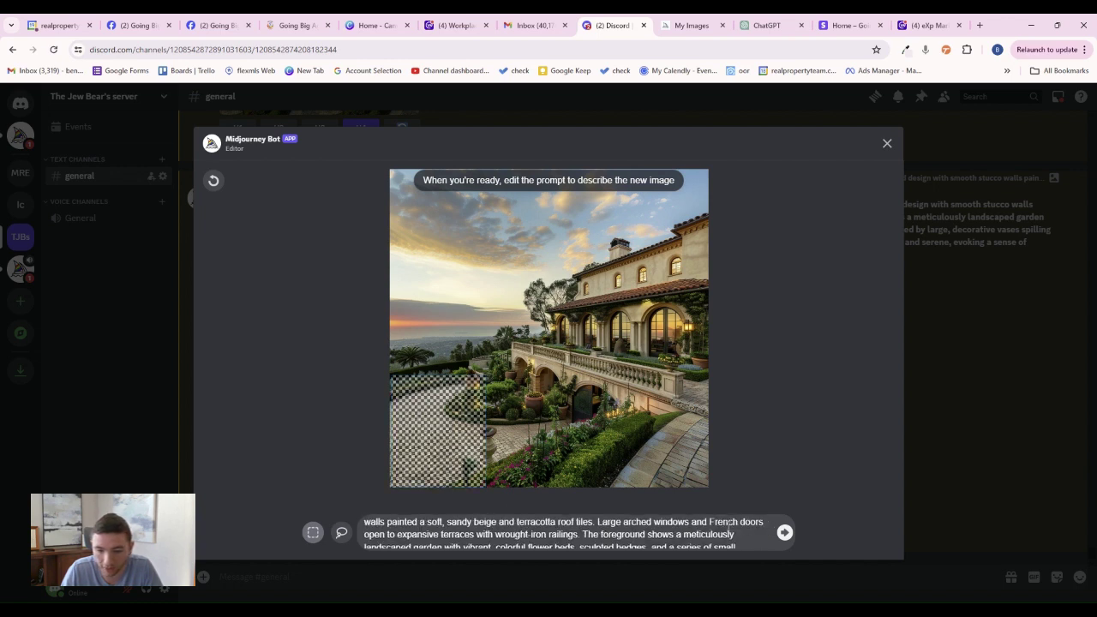
{"action": "scroll", "coordinate": [503, 529], "scroll_direction": "up", "scroll_amount": 2}
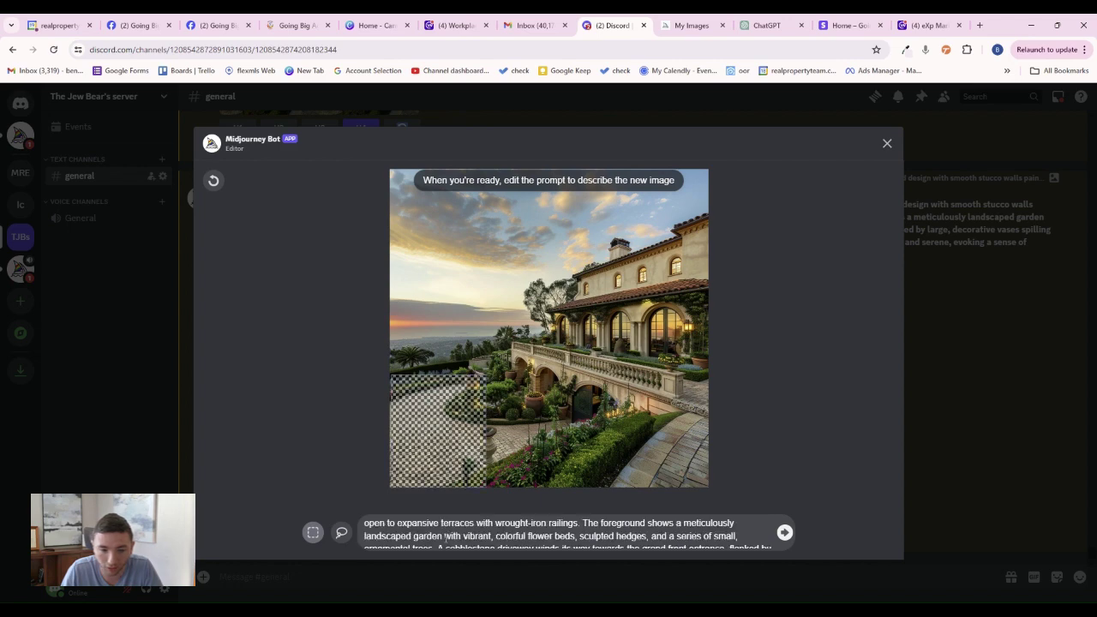
{"action": "scroll", "coordinate": [592, 534], "scroll_direction": "down", "scroll_amount": 5}
{"action": "left_click", "coordinate": [611, 540]}
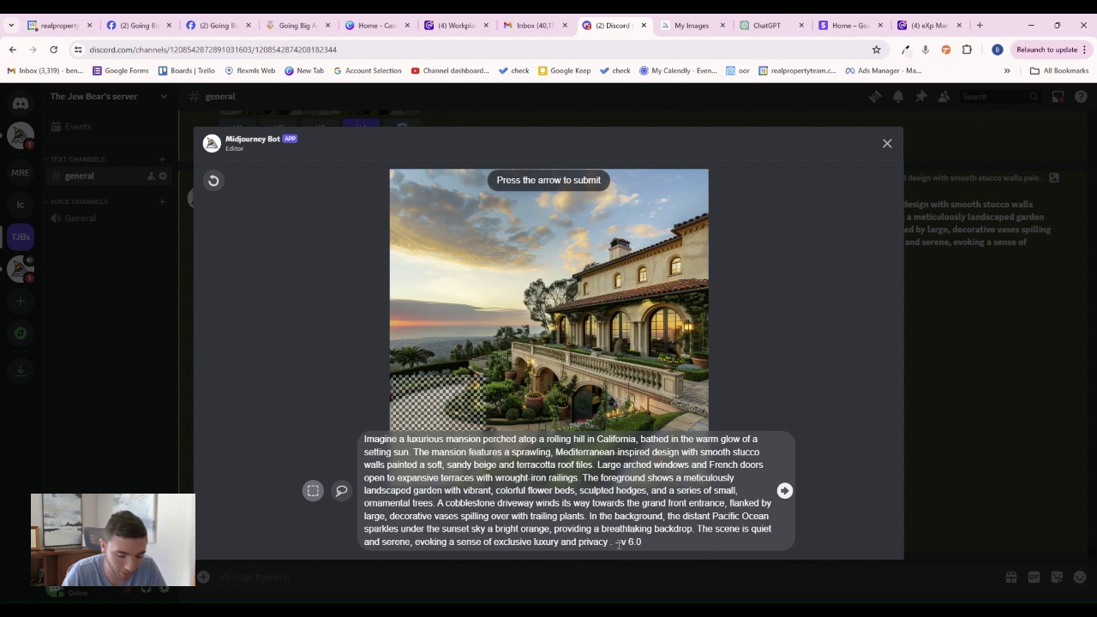
{"action": "type", "text": "with a"}
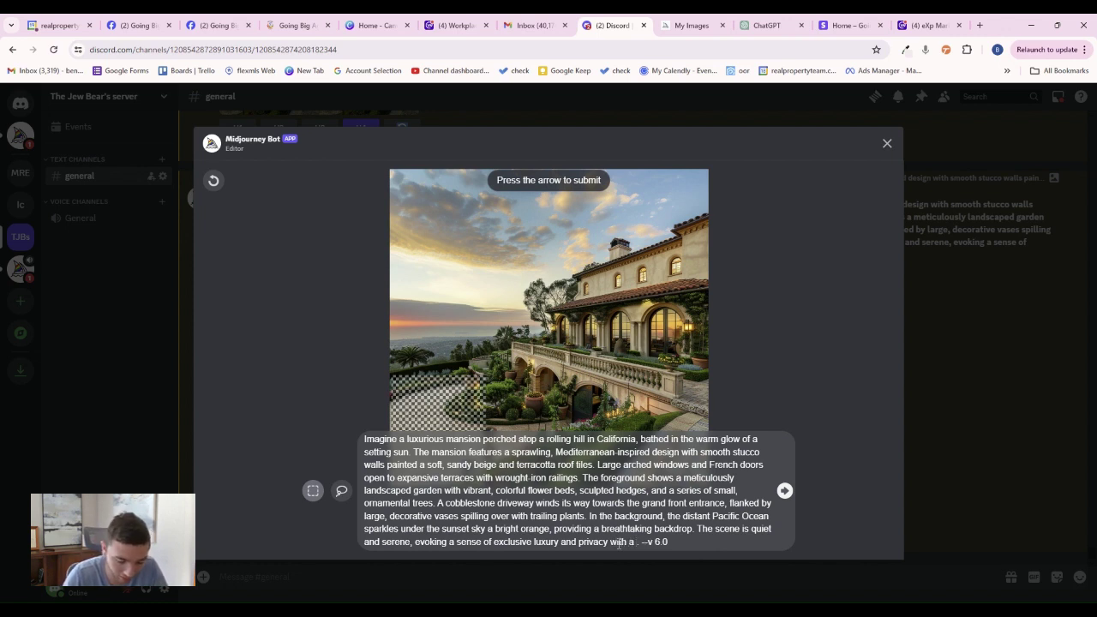
{"action": "type", "text": " fancy car"}
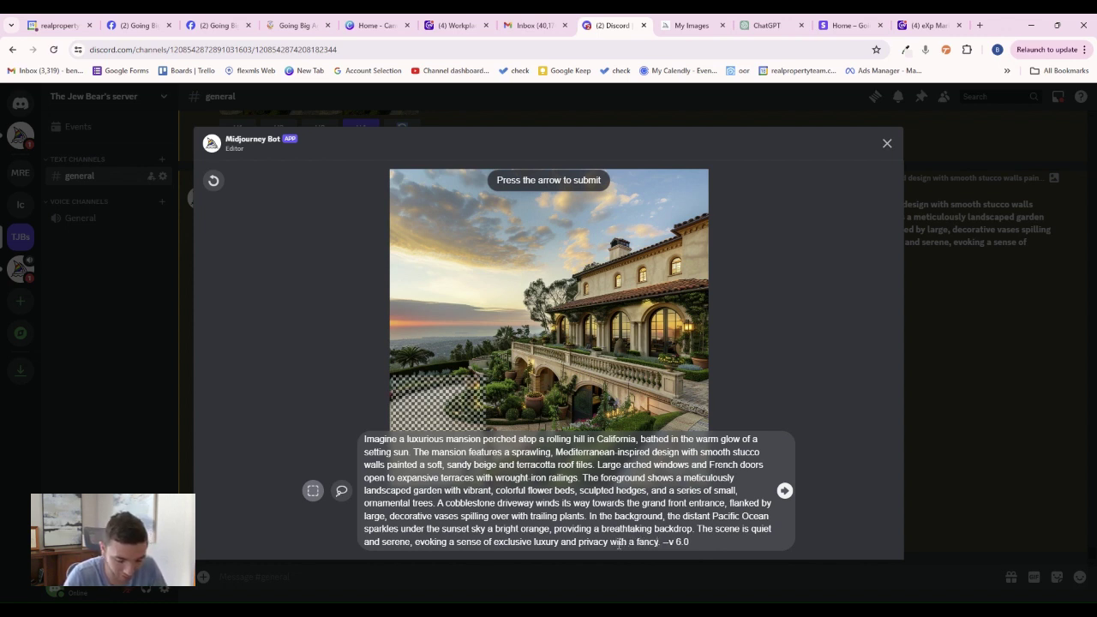
{"action": "type", "text": " parked"}
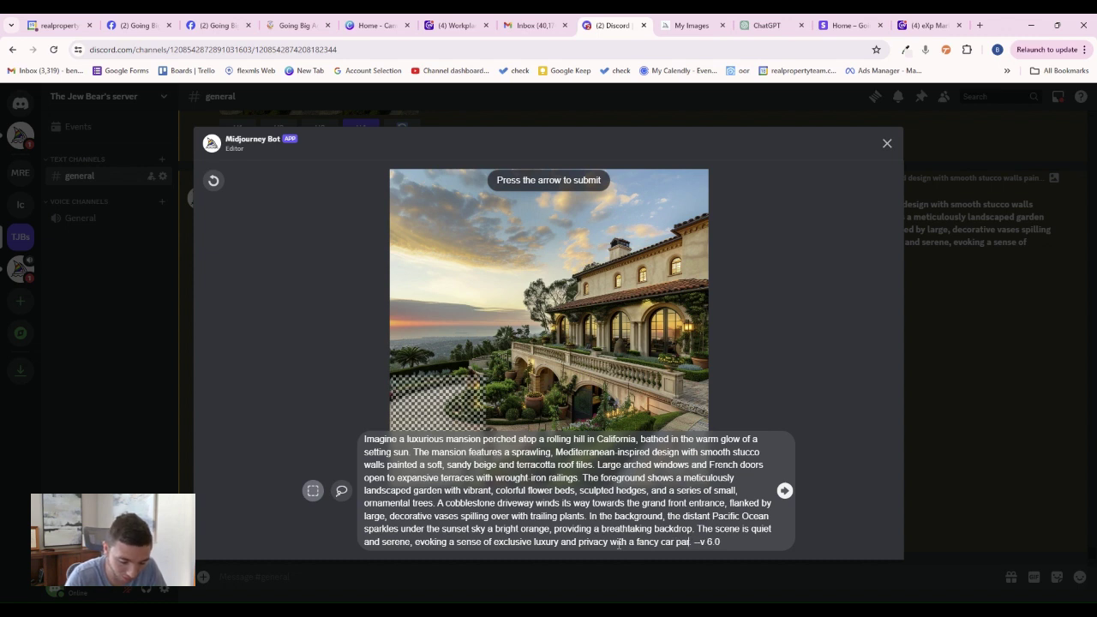
{"action": "type", "text": " on the "}
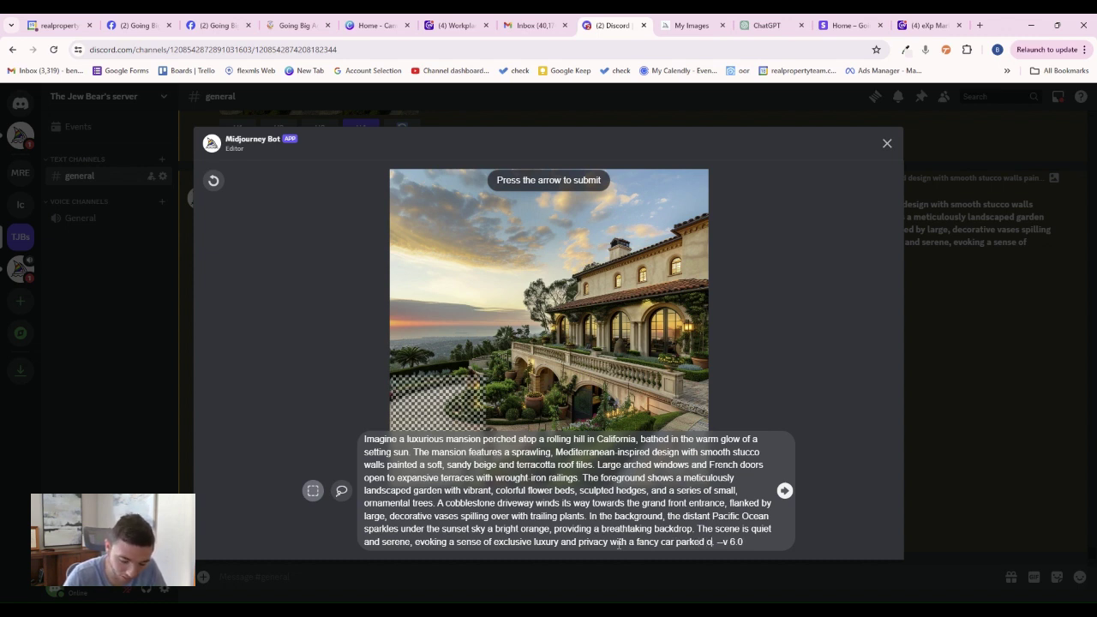
{"action": "type", "text": "driveway."}
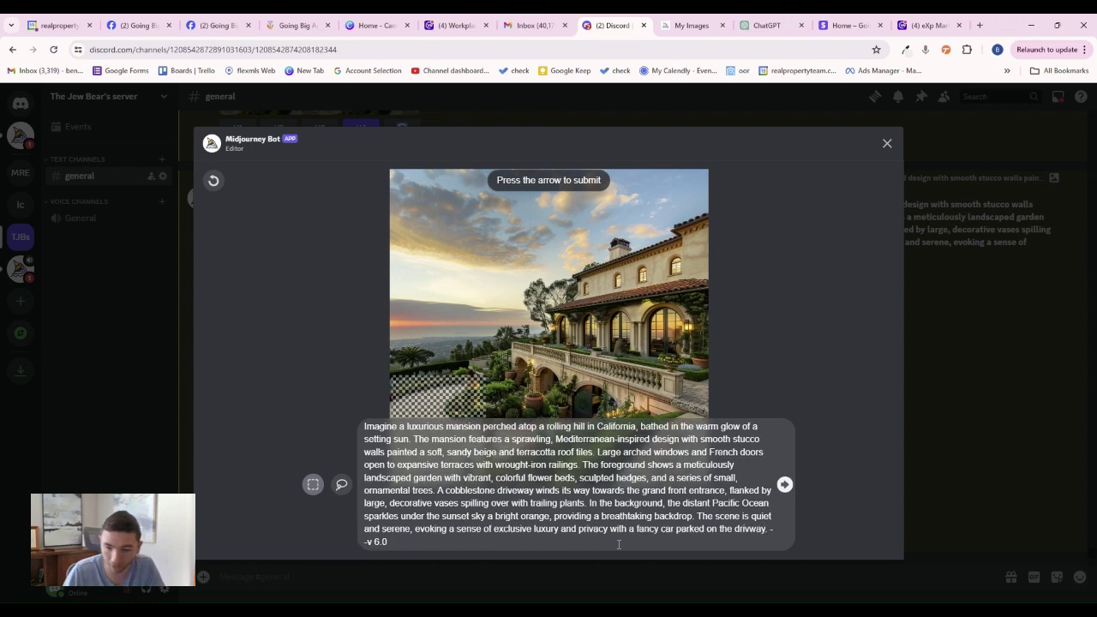
{"action": "key", "text": "Return"}
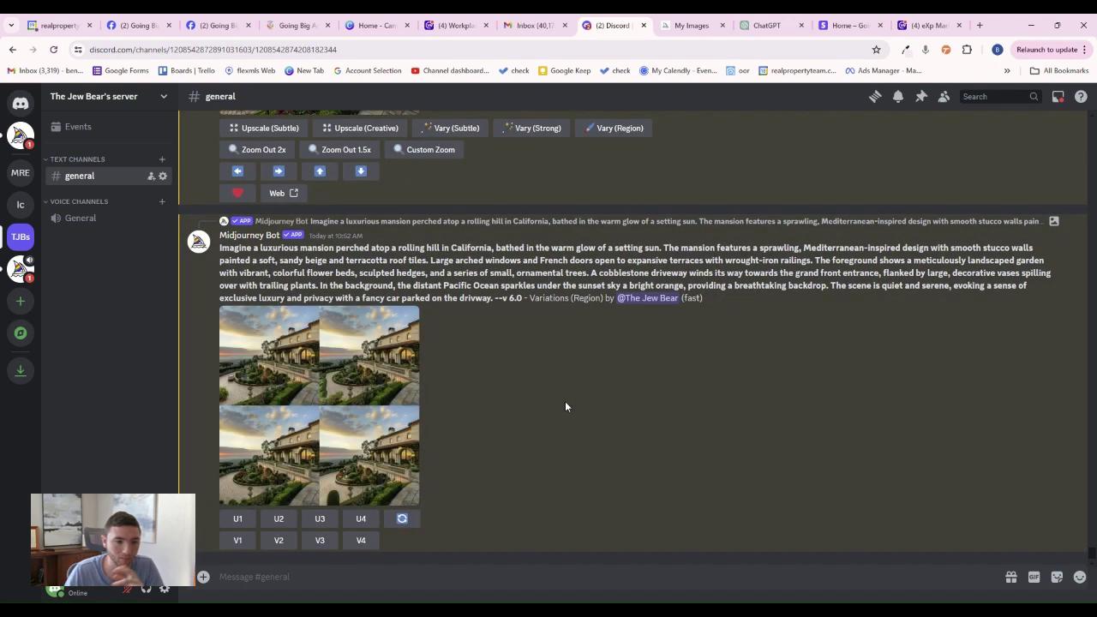
View the new driveway variations enlarged, close them, and produce the first image on its own with U1.
{"action": "left_click", "coordinate": [260, 383]}
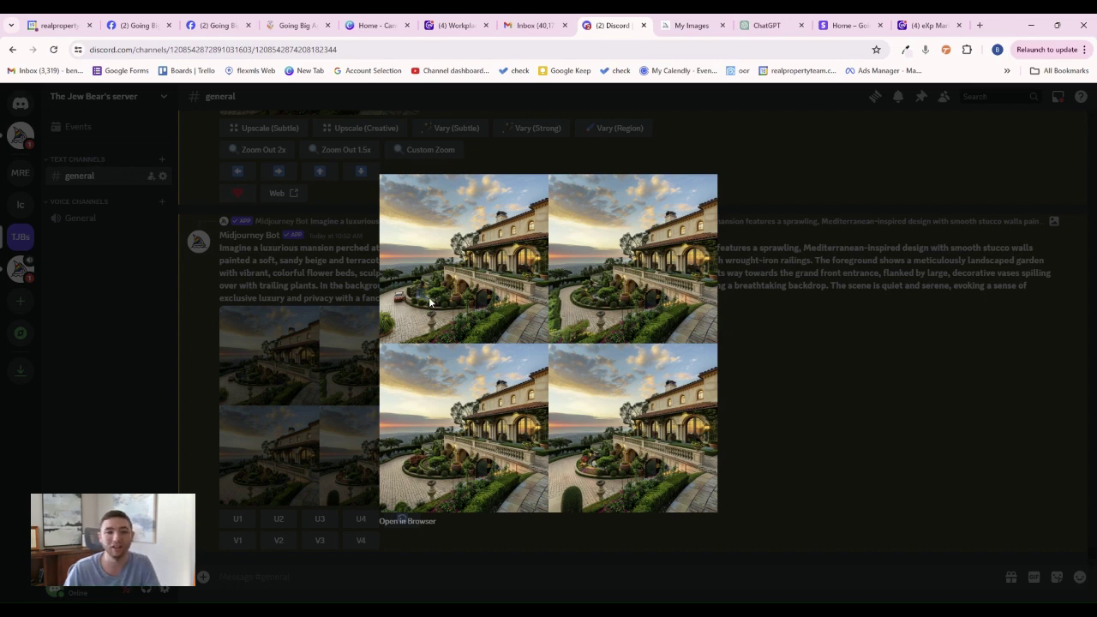
{"action": "left_click", "coordinate": [795, 376]}
{"action": "left_click", "coordinate": [238, 519]}
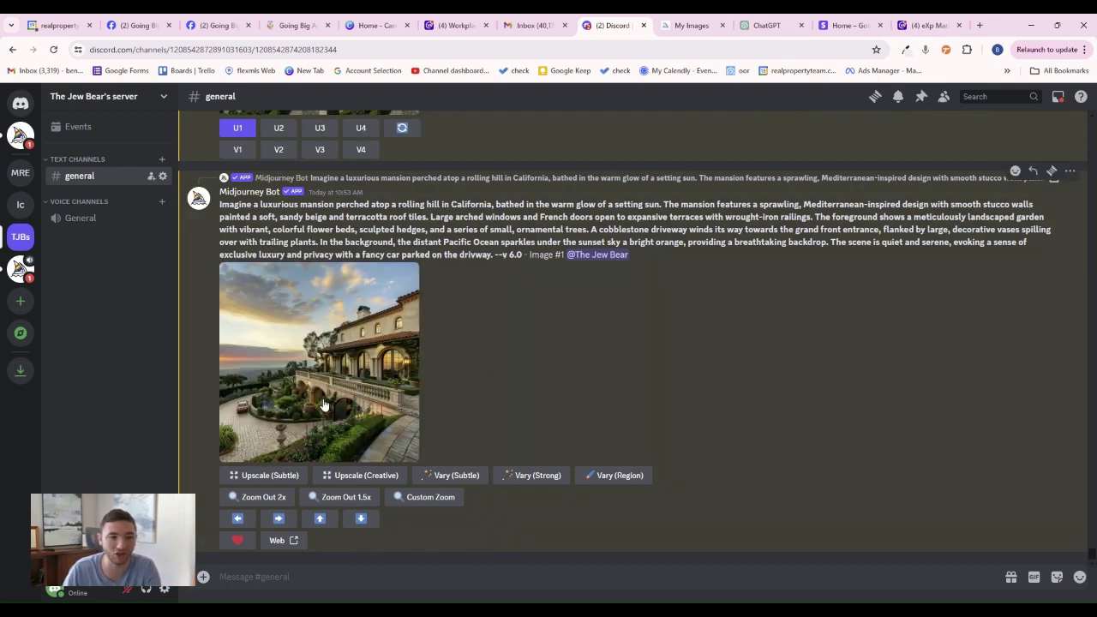
Start Vary (Region) on the single upscaled image with the parked car and mark a rectangle over the sky in its upper-left corner.
{"action": "left_click", "coordinate": [619, 476]}
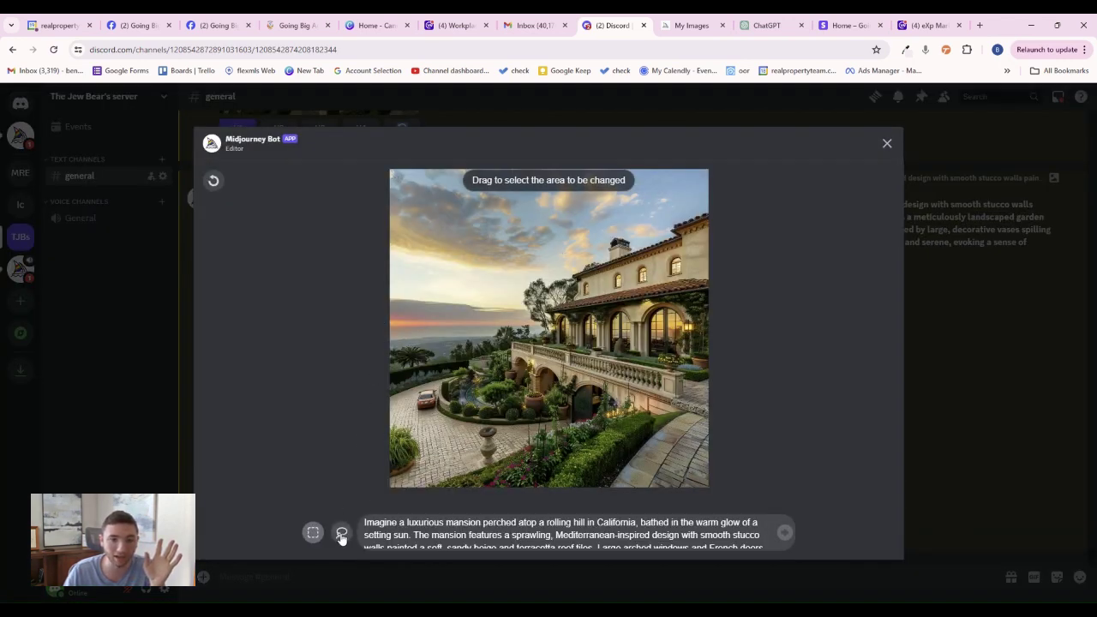
{"action": "left_click_drag", "start_coordinate": [392, 172], "coordinate": [569, 271]}
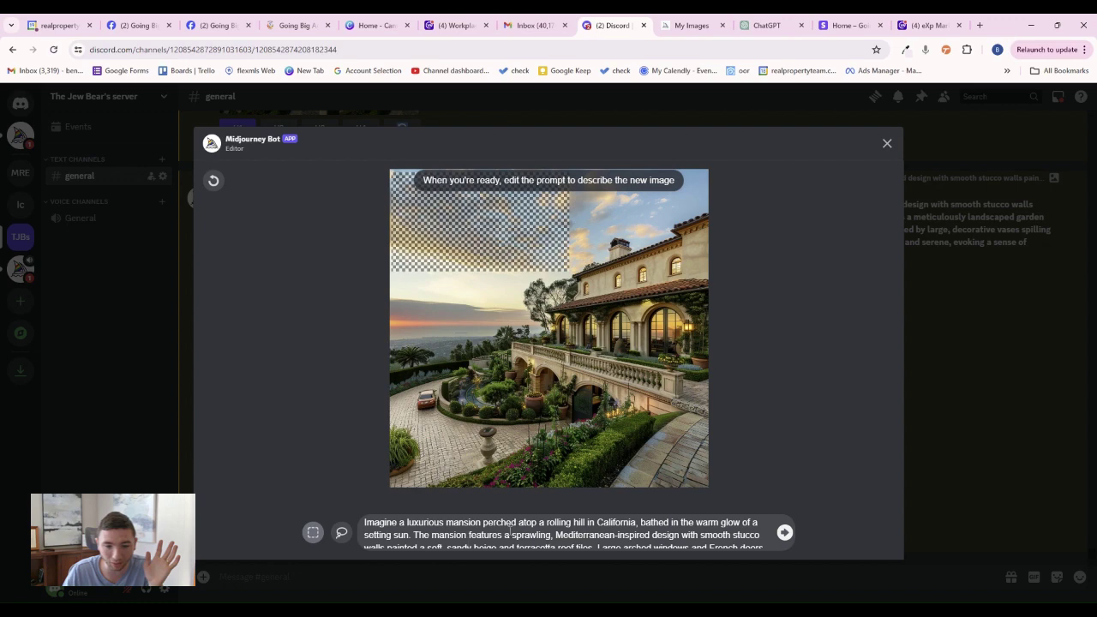
Add "with a flock of birds flying in the sky towards the ocean" after "bright orange" in the variation prompt.
{"action": "left_click", "coordinate": [568, 535]}
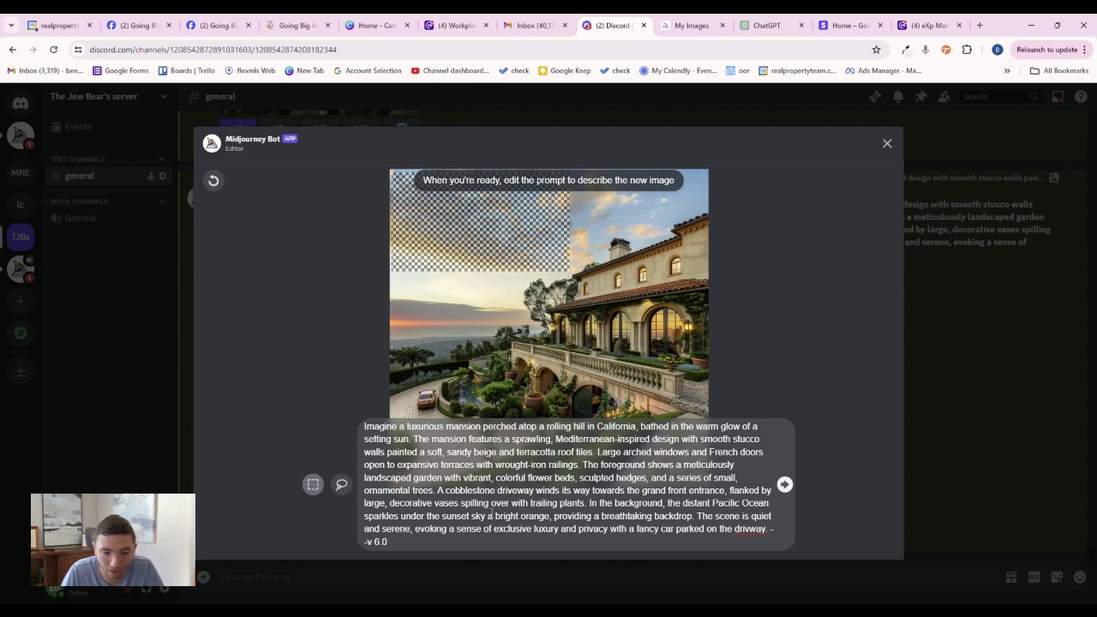
{"action": "left_click", "coordinate": [551, 517]}
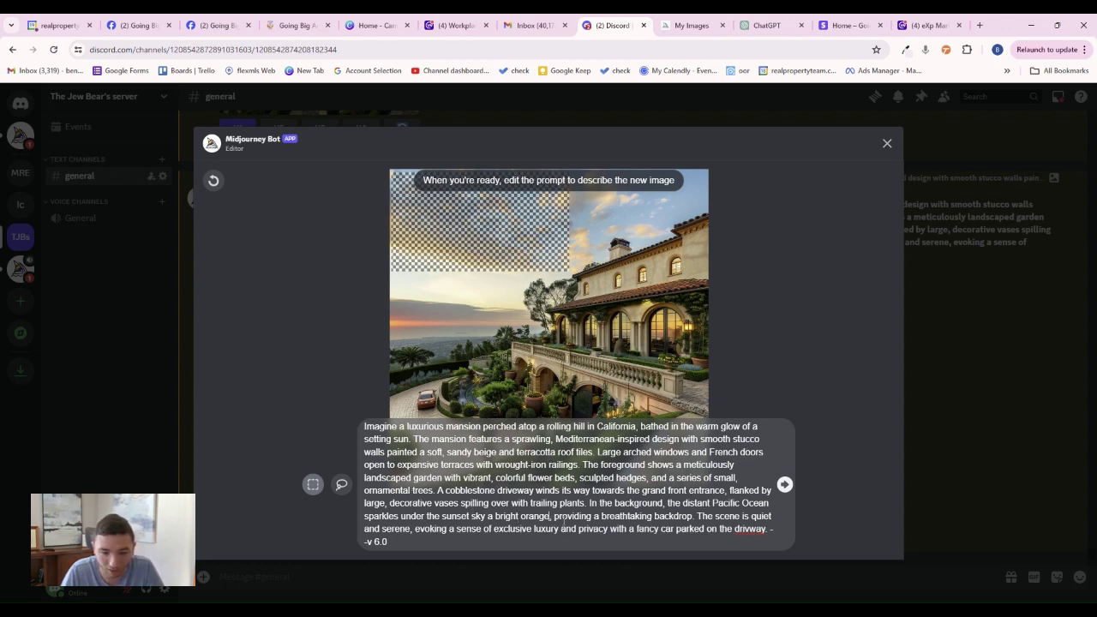
{"action": "type", "text": "with bir"}
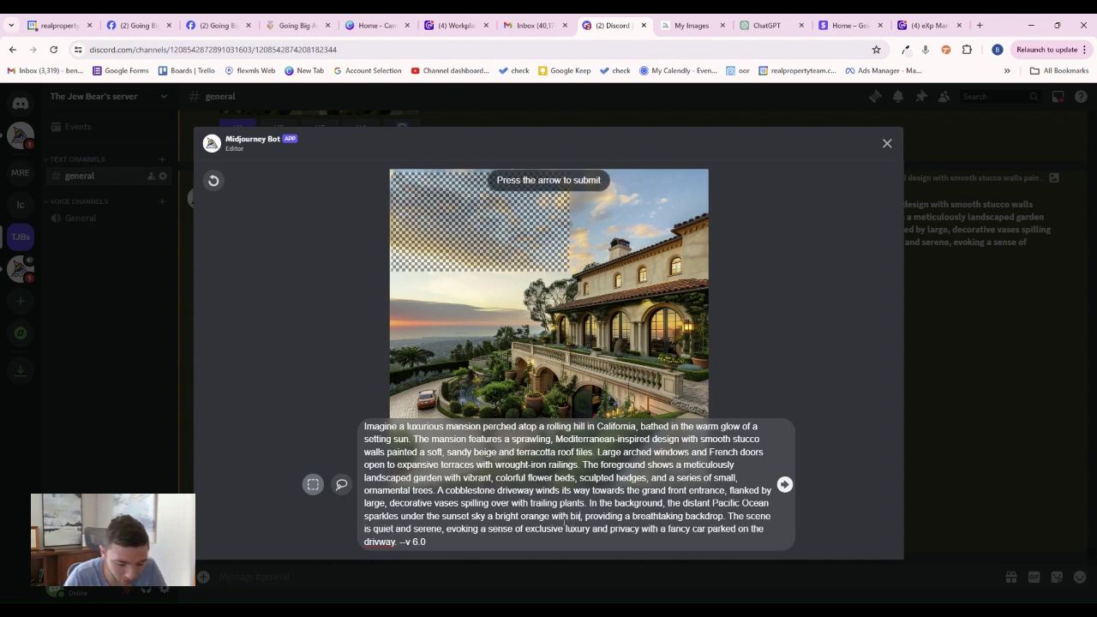
{"action": "key", "text": "BackSpace"}
{"action": "key", "text": "BackSpace"}
{"action": "key", "text": "BackSpace"}
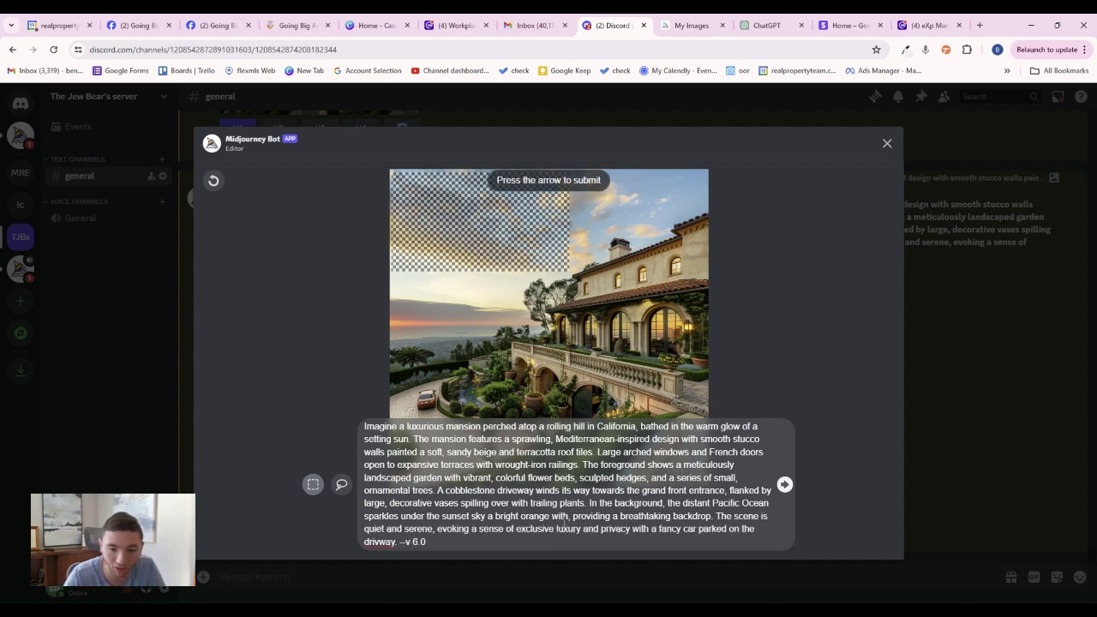
{"action": "type", "text": "a flock"}
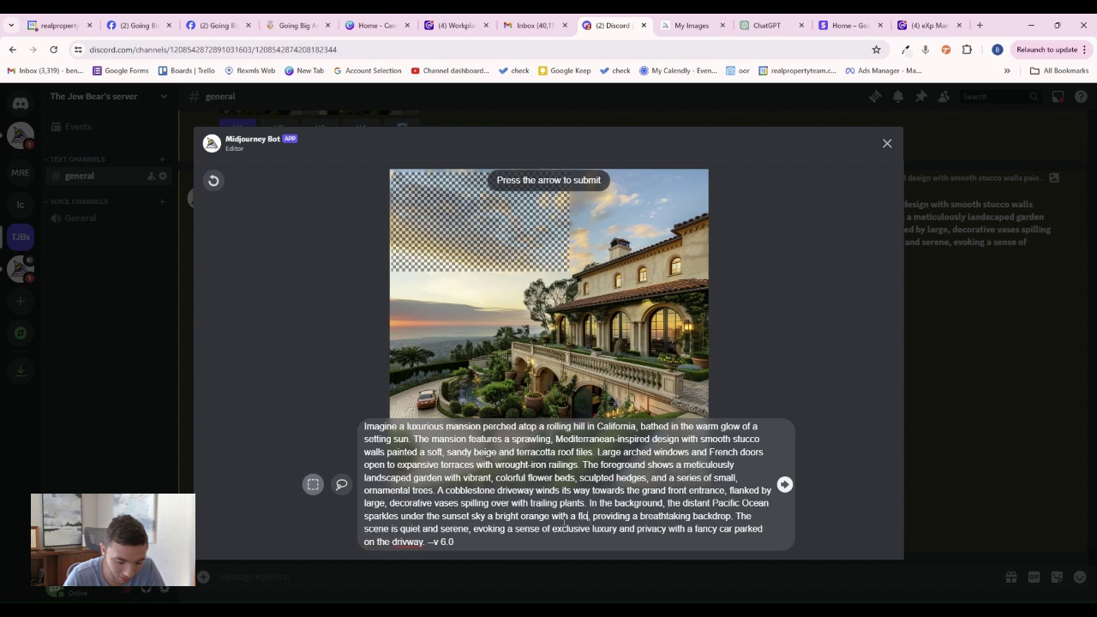
{"action": "type", "text": " of bi"}
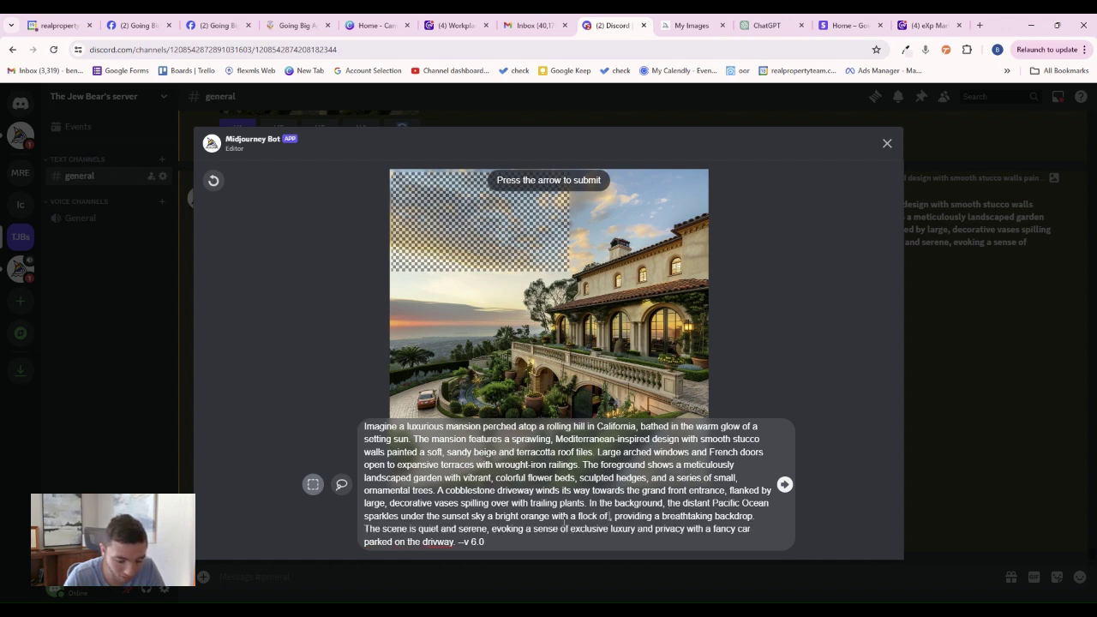
{"action": "type", "text": "rds "}
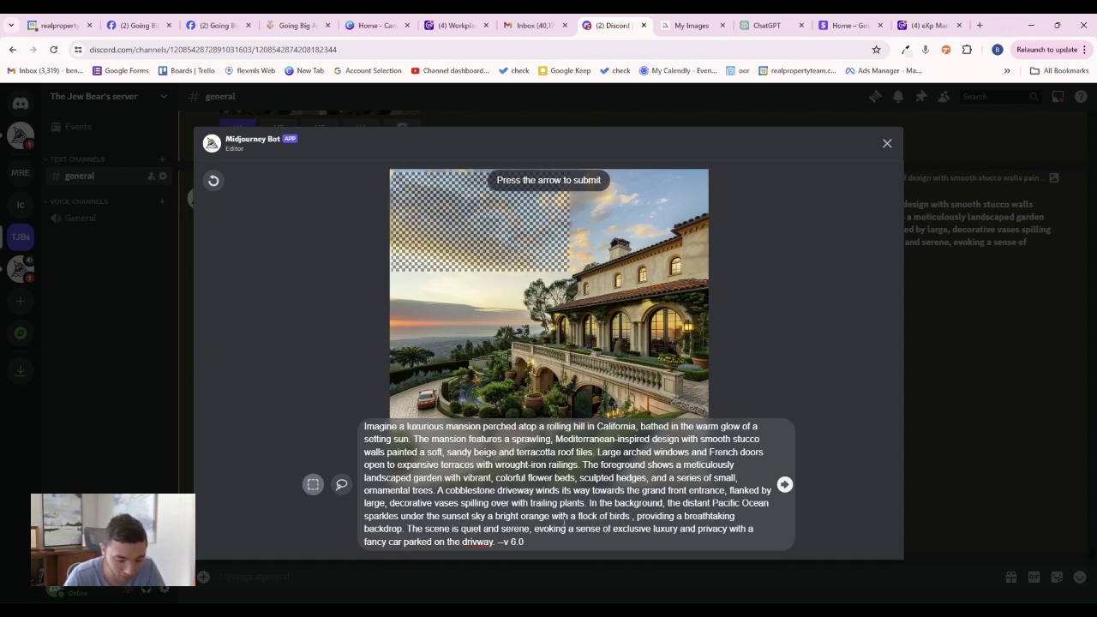
{"action": "type", "text": "flying "}
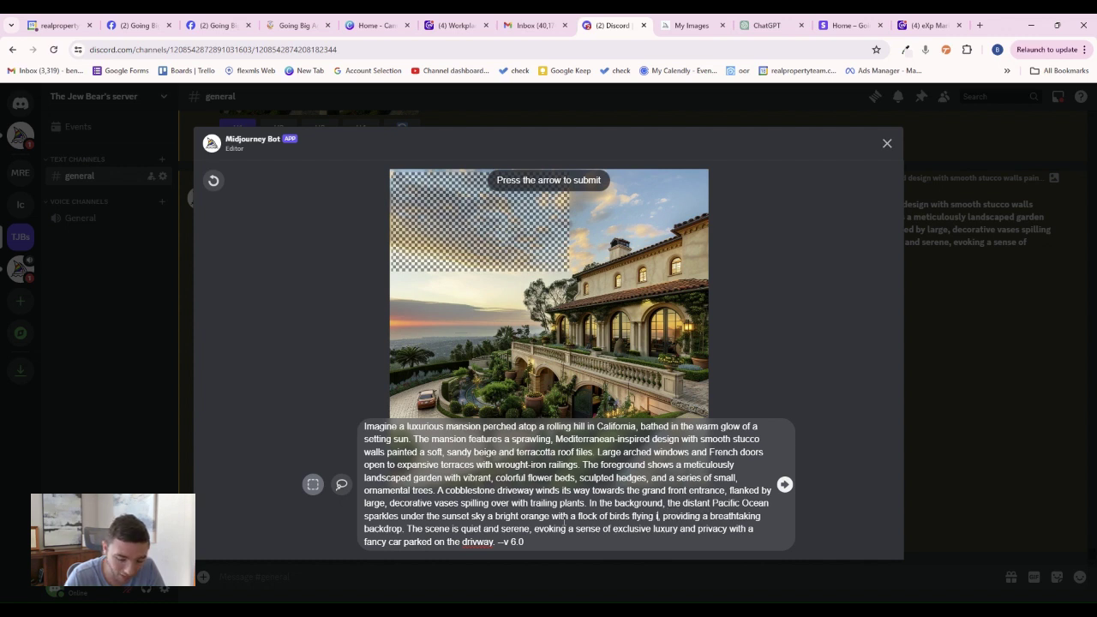
{"action": "type", "text": "in the sky"}
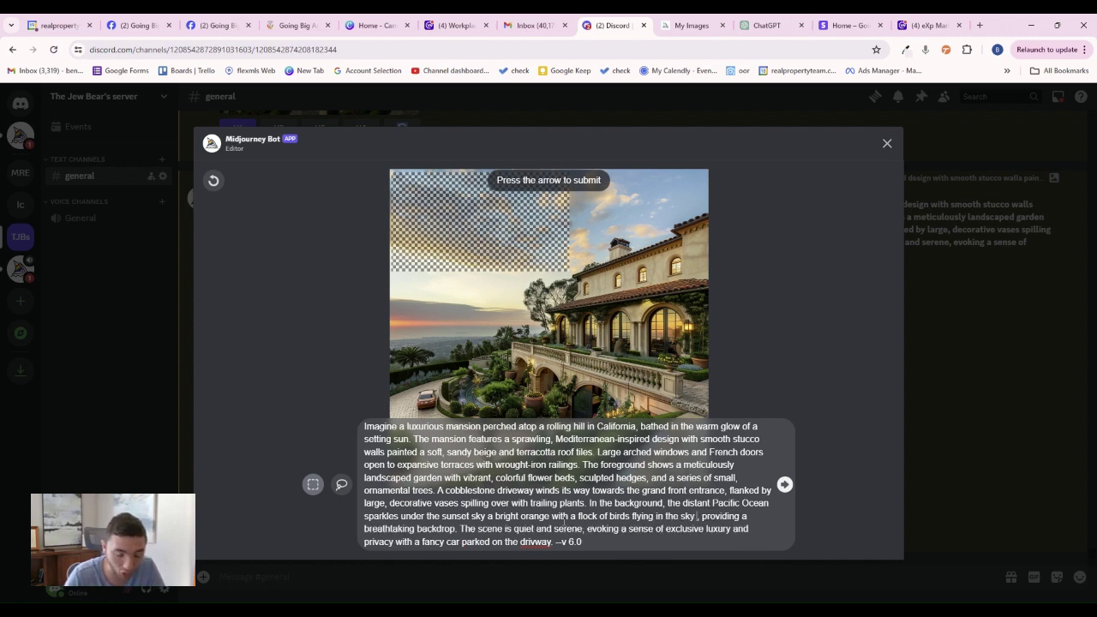
{"action": "type", "text": " towards th"}
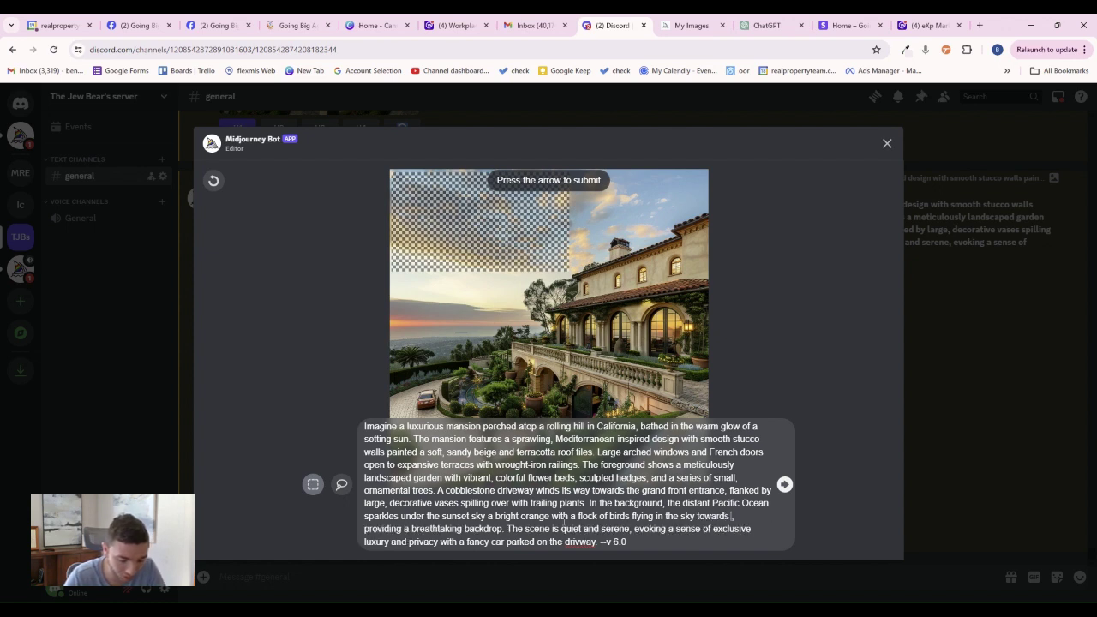
{"action": "type", "text": "e ocean"}
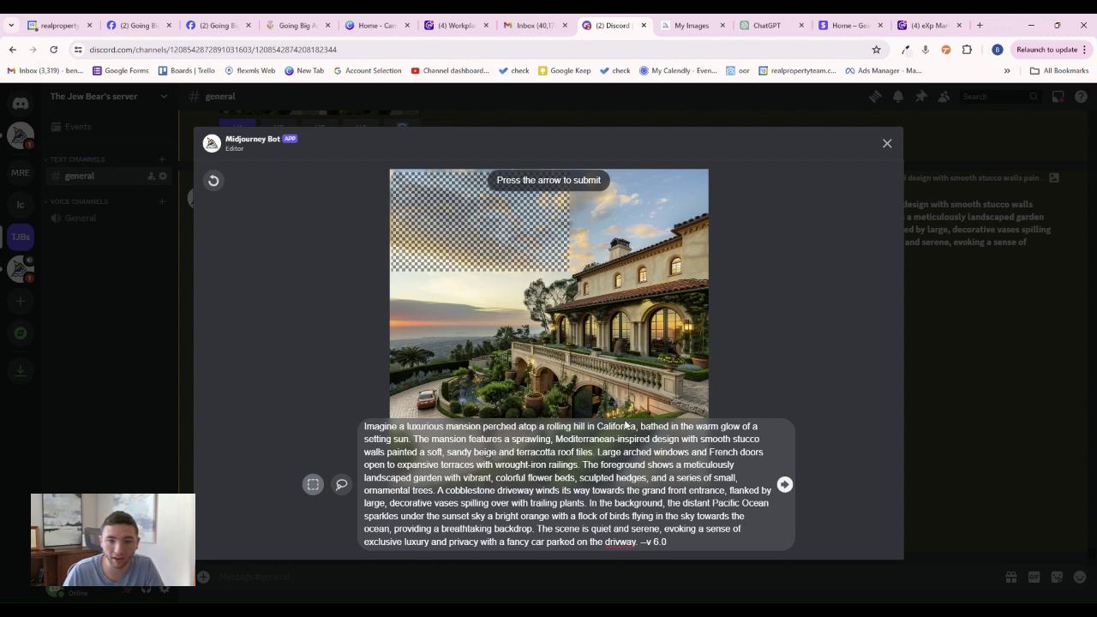
{"action": "left_click", "coordinate": [873, 397]}
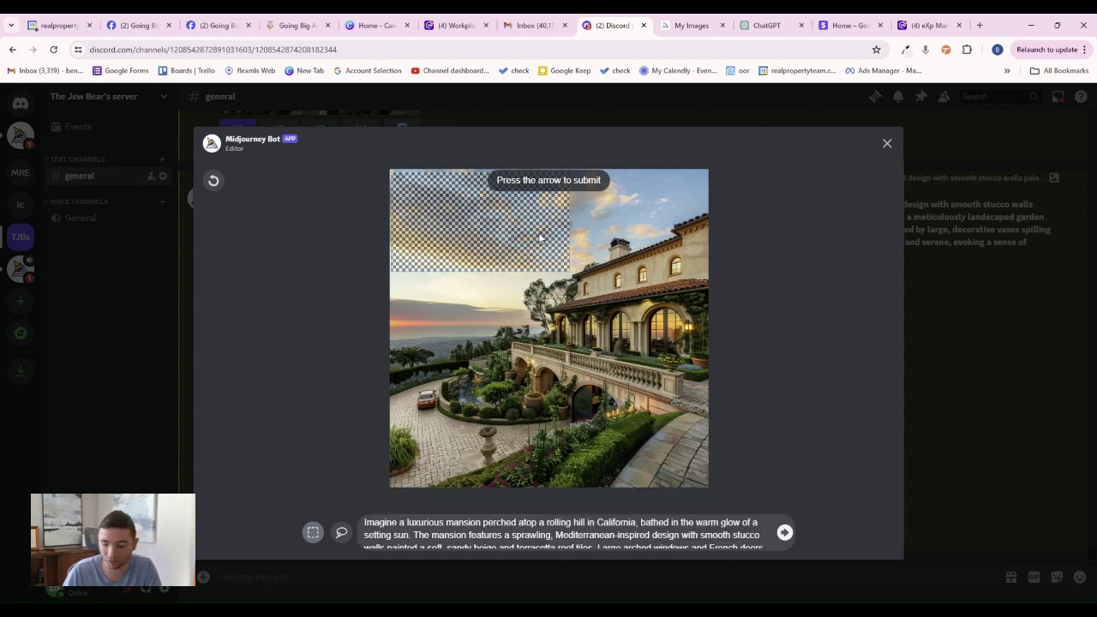
Submit the sky region variation with the edited prompt.
{"action": "left_click", "coordinate": [221, 187]}
{"action": "mouse_move", "coordinate": [395, 257]}
{"action": "left_mouse_down"}
{"action": "mouse_move", "coordinate": [568, 281]}
{"action": "mouse_move", "coordinate": [557, 268]}
{"action": "left_mouse_up"}
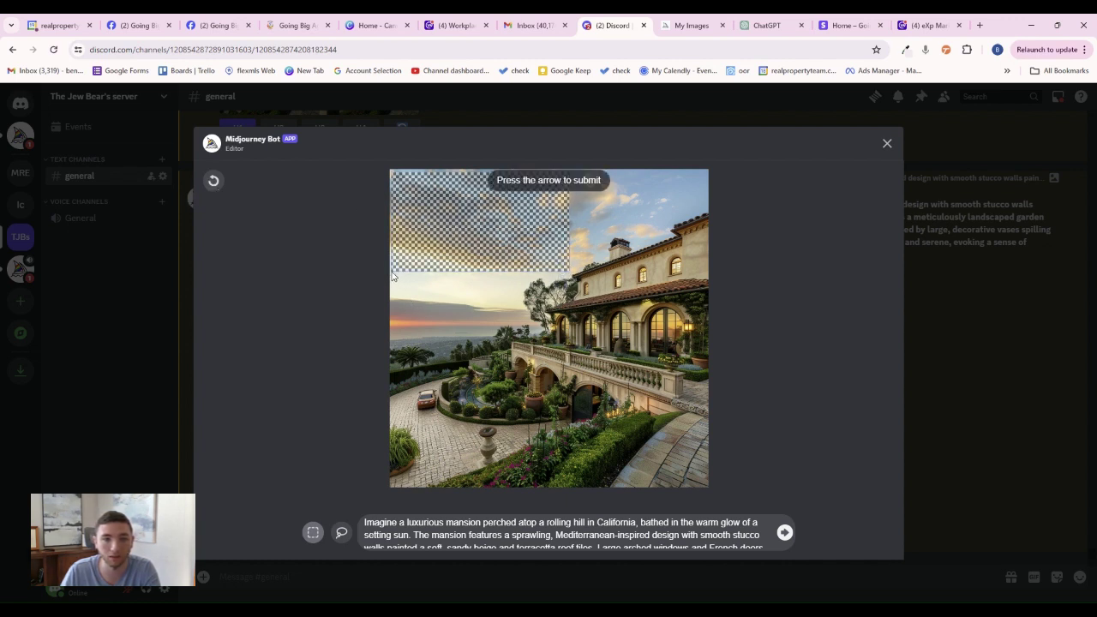
{"action": "left_click", "coordinate": [784, 532]}
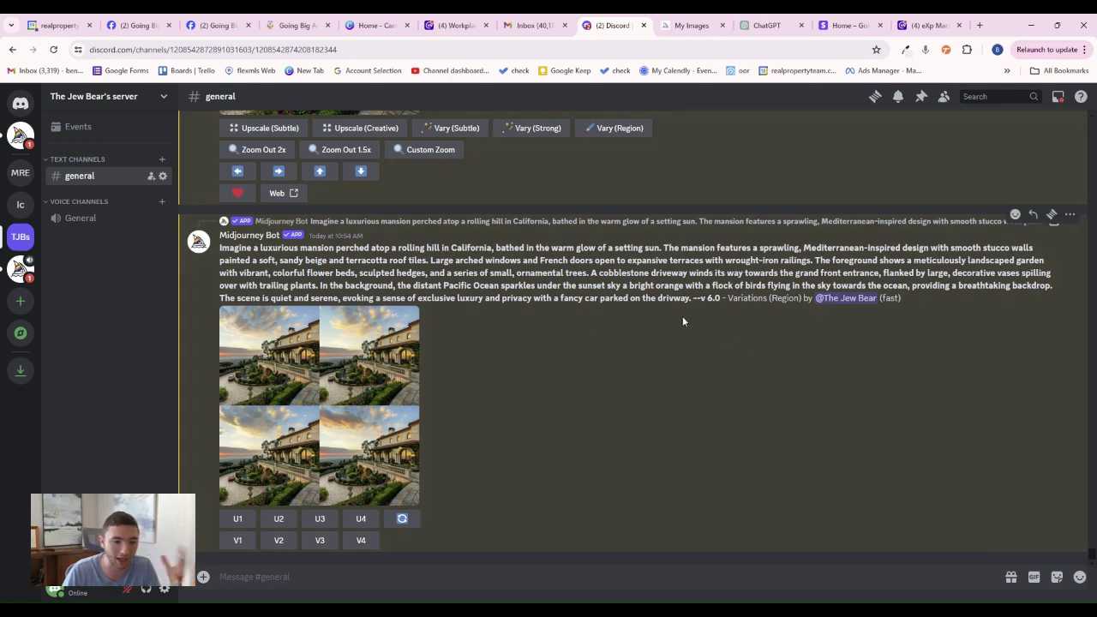
View the new sky variations enlarged, close them, and produce the third image on its own with U3.
{"action": "left_click", "coordinate": [310, 430]}
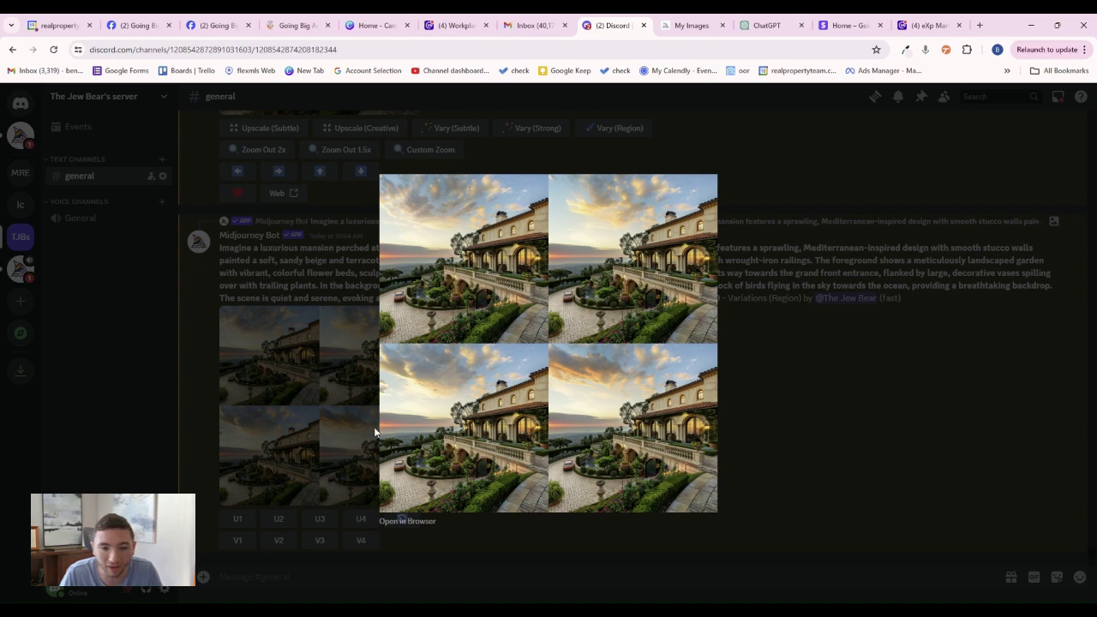
{"action": "left_click", "coordinate": [776, 402]}
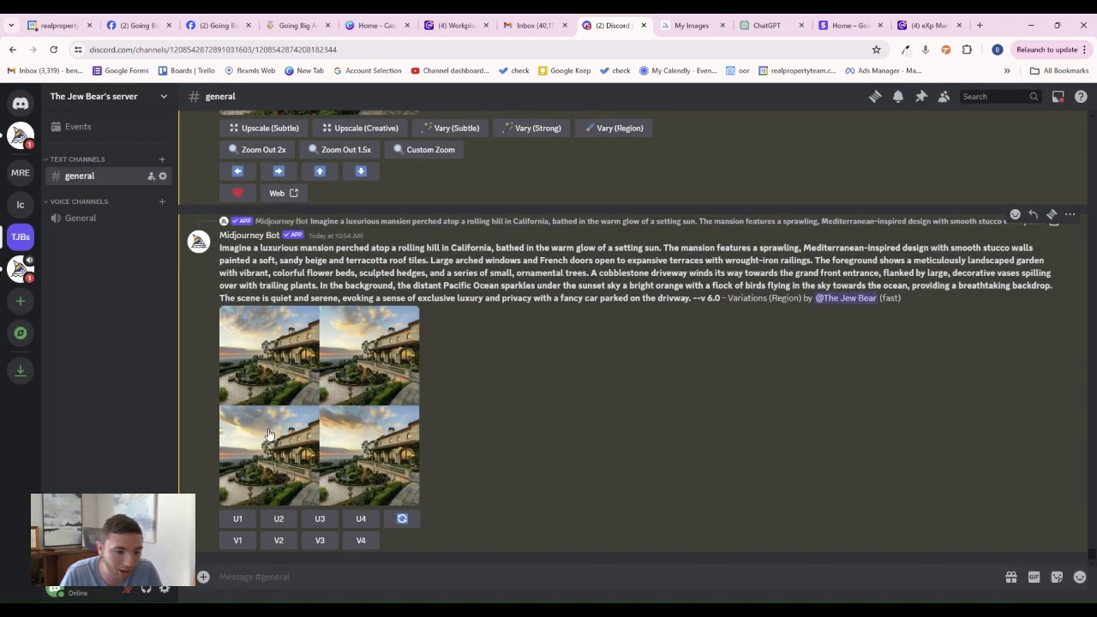
{"action": "left_click", "coordinate": [315, 524]}
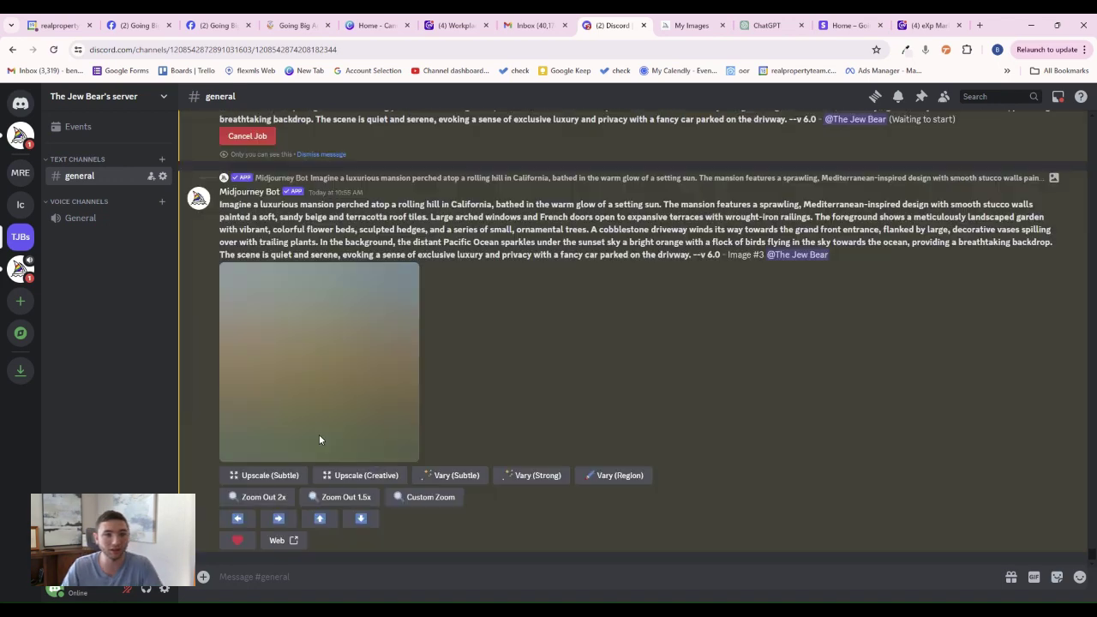
View the third image enlarged, magnify the page to examine the birds in the sky, restore the zoom and close the image.
{"action": "left_click", "coordinate": [317, 383]}
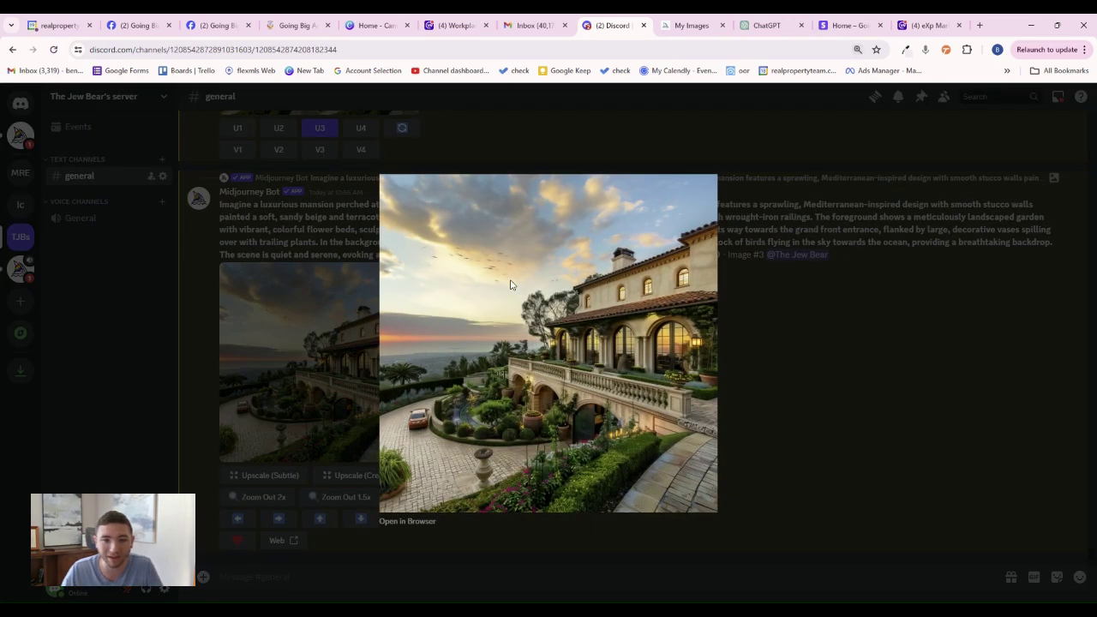
{"action": "key", "text": "ctrl+plus"}
{"action": "key", "text": "ctrl+plus"}
{"action": "key", "text": "ctrl+plus"}
{"action": "key", "text": "ctrl+minus"}
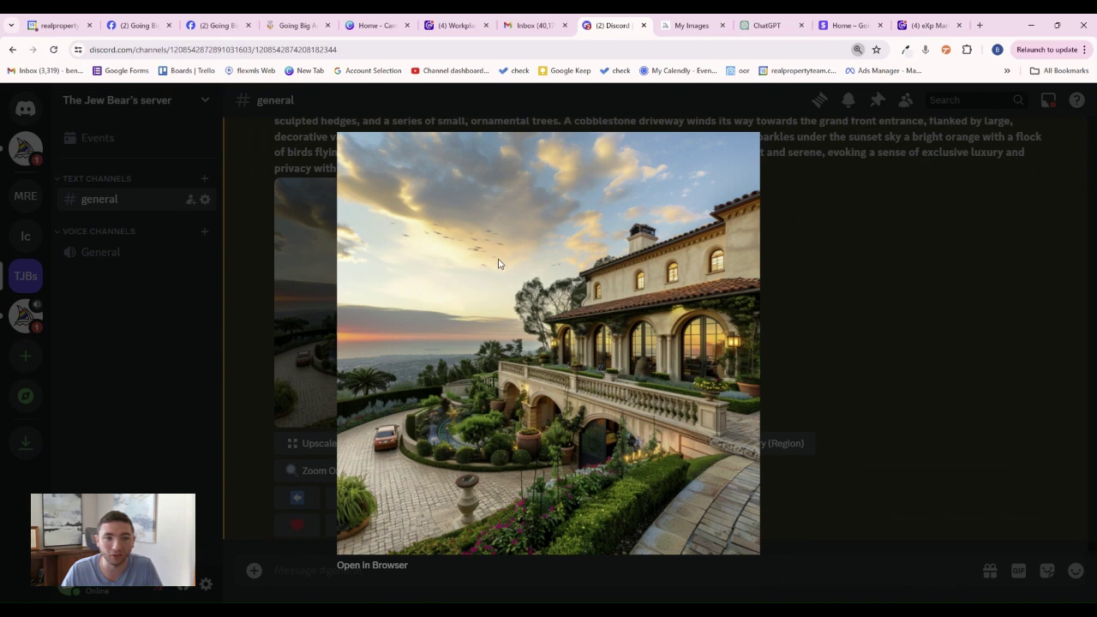
{"action": "key", "text": "ctrl+minus"}
{"action": "key", "text": "ctrl+minus"}
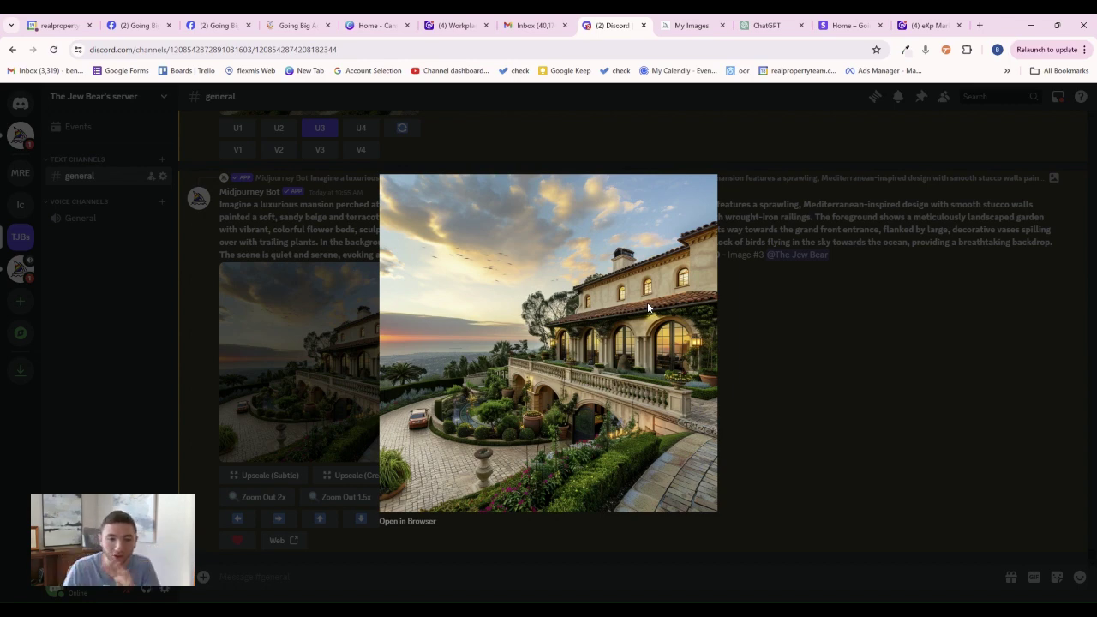
{"action": "left_click", "coordinate": [838, 400]}
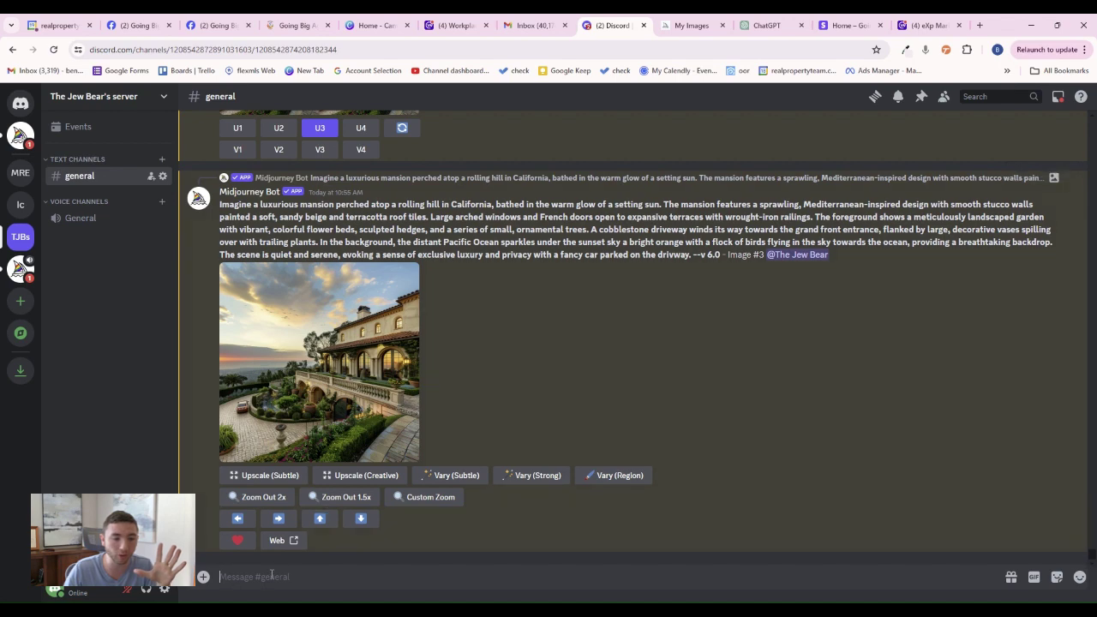
Look back through the channel's earlier Midjourney prompts and image grids, including the house and village scenes.
{"action": "scroll", "coordinate": [524, 382], "scroll_direction": "up", "scroll_amount": 5}
{"action": "scroll", "coordinate": [528, 386], "scroll_direction": "down", "scroll_amount": 3}
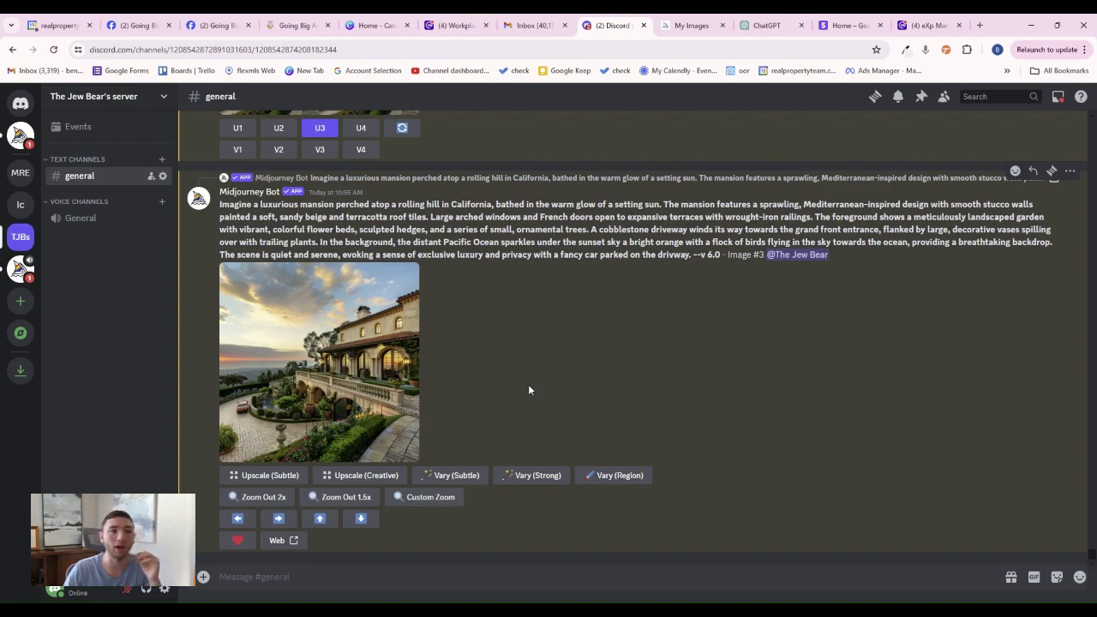
{"action": "scroll", "coordinate": [528, 390], "scroll_direction": "up", "scroll_amount": 10}
{"action": "scroll", "coordinate": [529, 390], "scroll_direction": "up", "scroll_amount": 10}
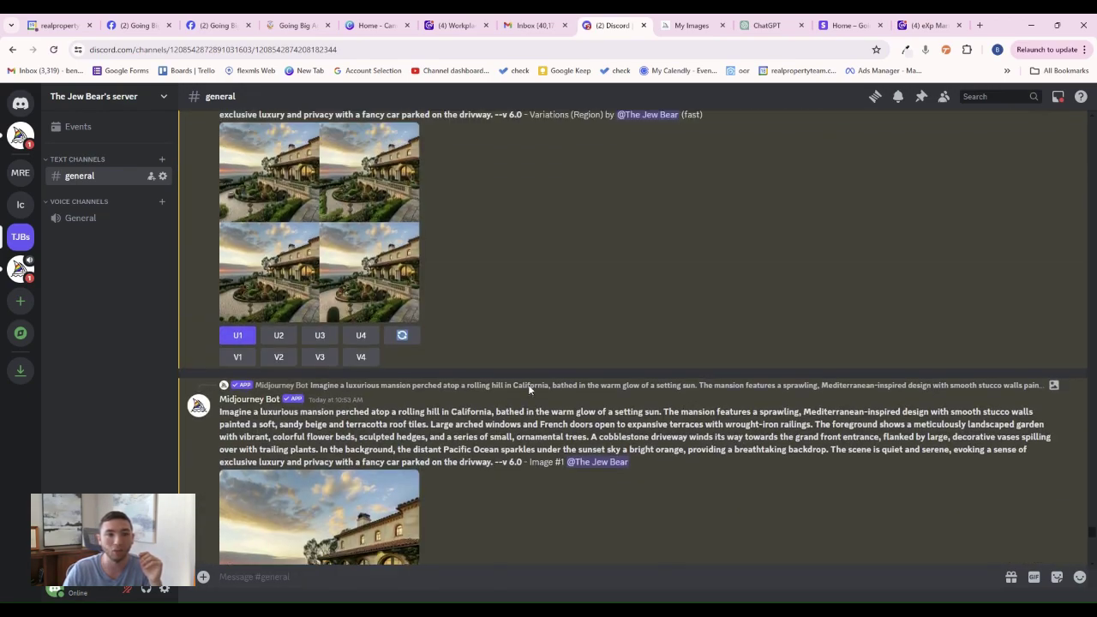
{"action": "scroll", "coordinate": [529, 390], "scroll_direction": "up", "scroll_amount": 10}
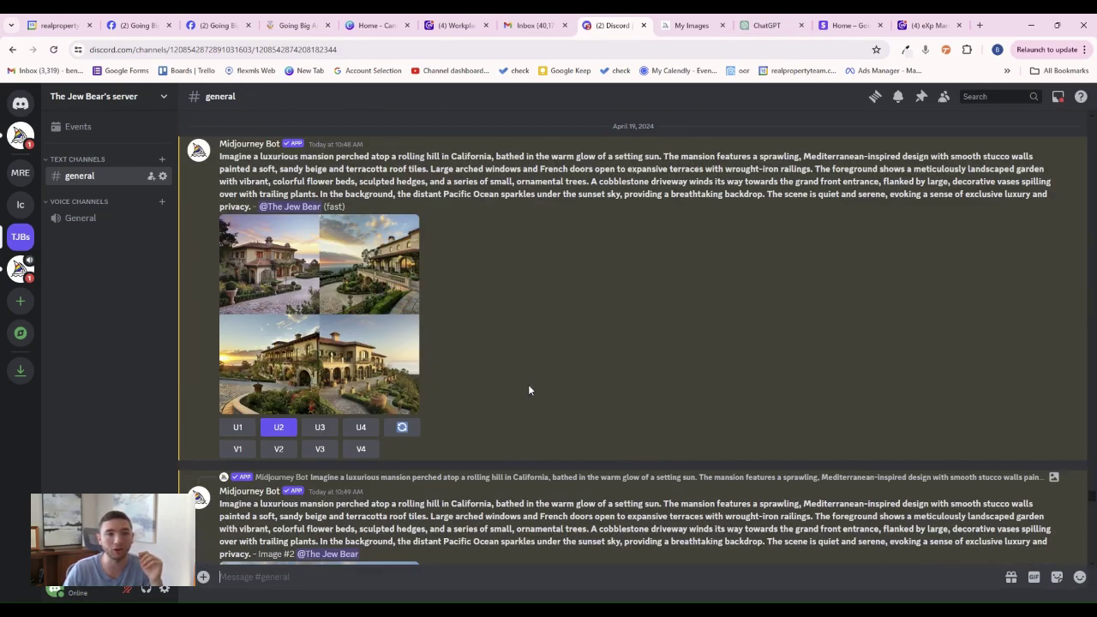
{"action": "scroll", "coordinate": [529, 389], "scroll_direction": "up", "scroll_amount": 10}
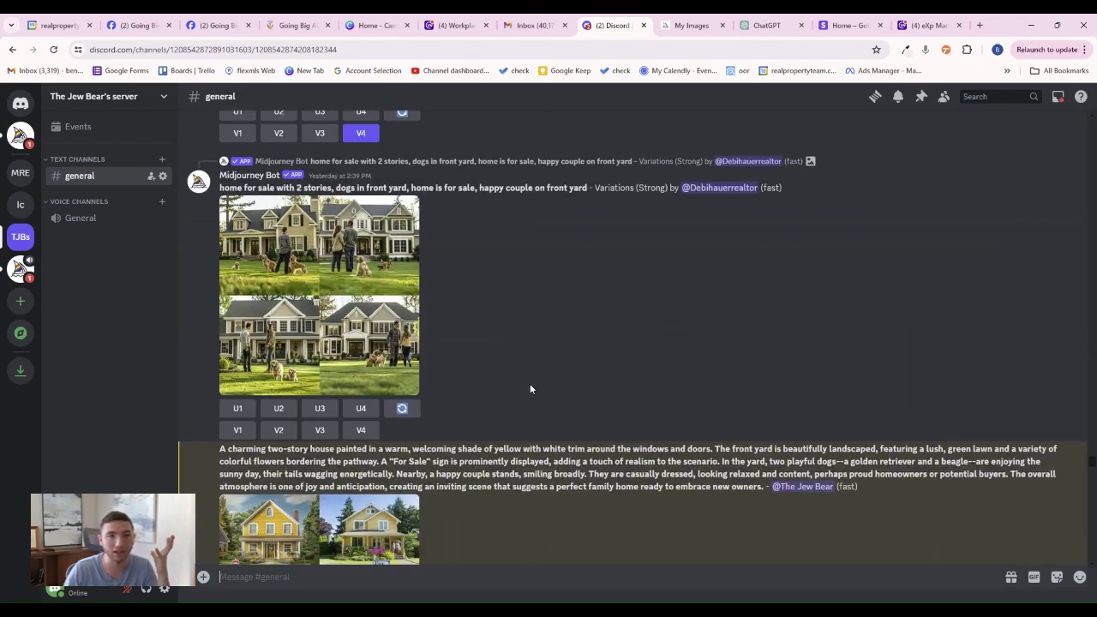
{"action": "scroll", "coordinate": [531, 386], "scroll_direction": "up", "scroll_amount": 2}
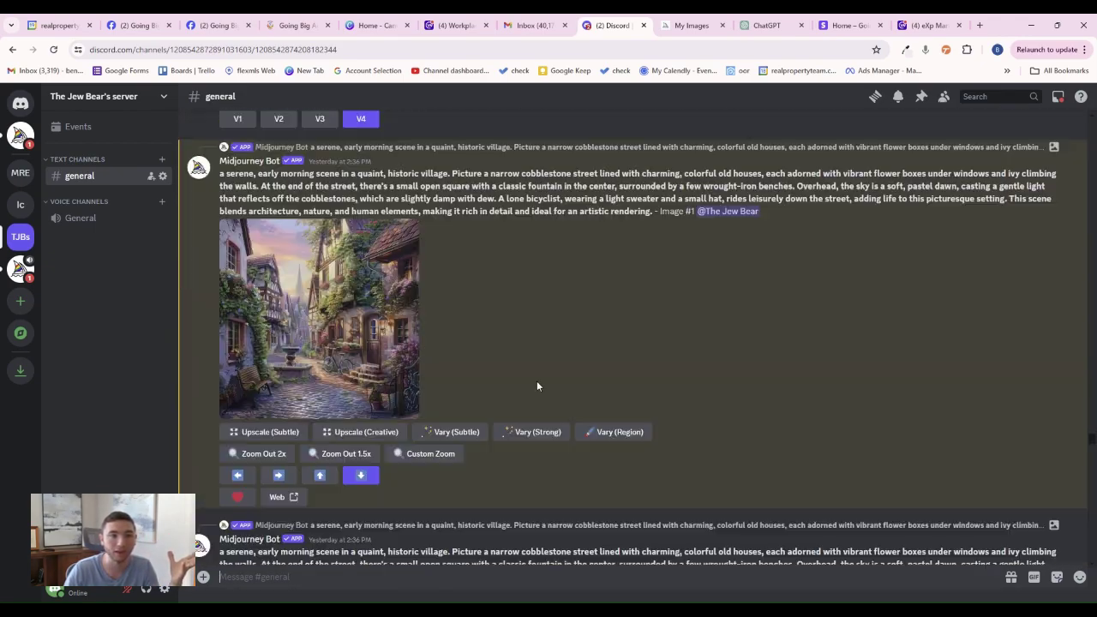
{"action": "scroll", "coordinate": [540, 382], "scroll_direction": "down", "scroll_amount": 10}
{"action": "scroll", "coordinate": [543, 380], "scroll_direction": "down", "scroll_amount": 12}
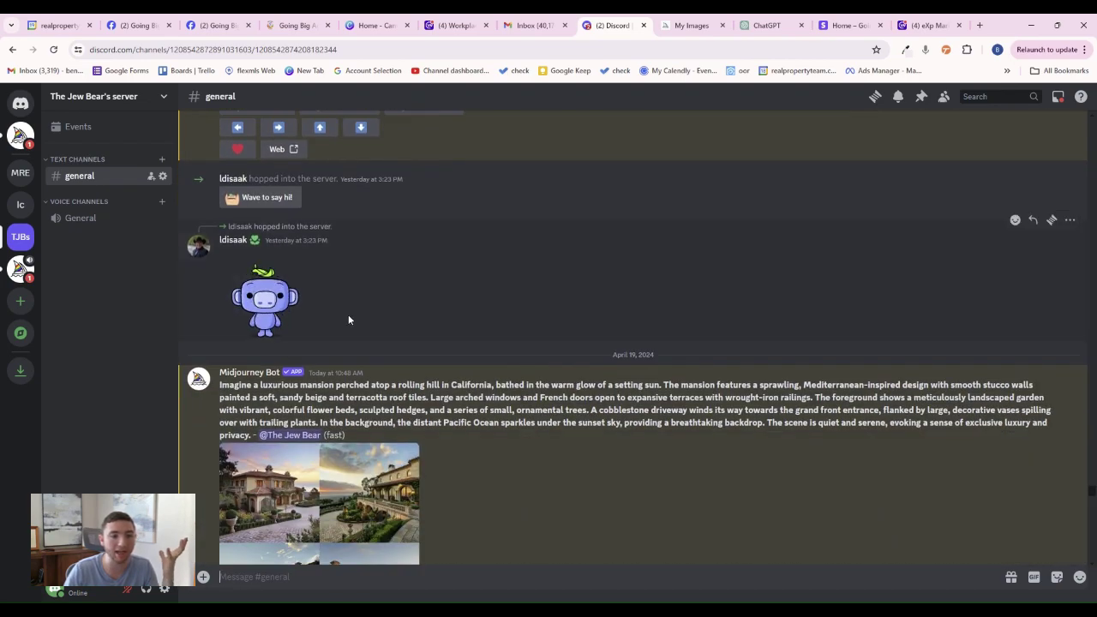
{"action": "scroll", "coordinate": [358, 312], "scroll_direction": "up", "scroll_amount": 3}
{"action": "scroll", "coordinate": [360, 343], "scroll_direction": "down", "scroll_amount": 7}
{"action": "scroll", "coordinate": [364, 371], "scroll_direction": "down", "scroll_amount": 8}
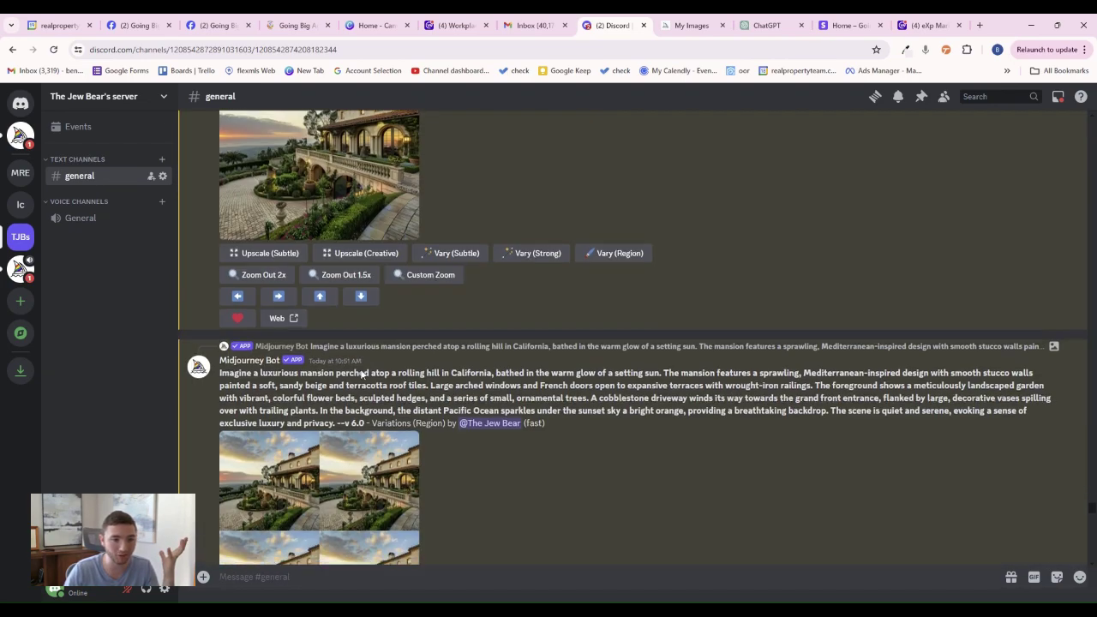
Switch to the MJ Real Estate server, view its latest grid of the man in a cowboy hat enlarged, and close it.
{"action": "left_click", "coordinate": [21, 175]}
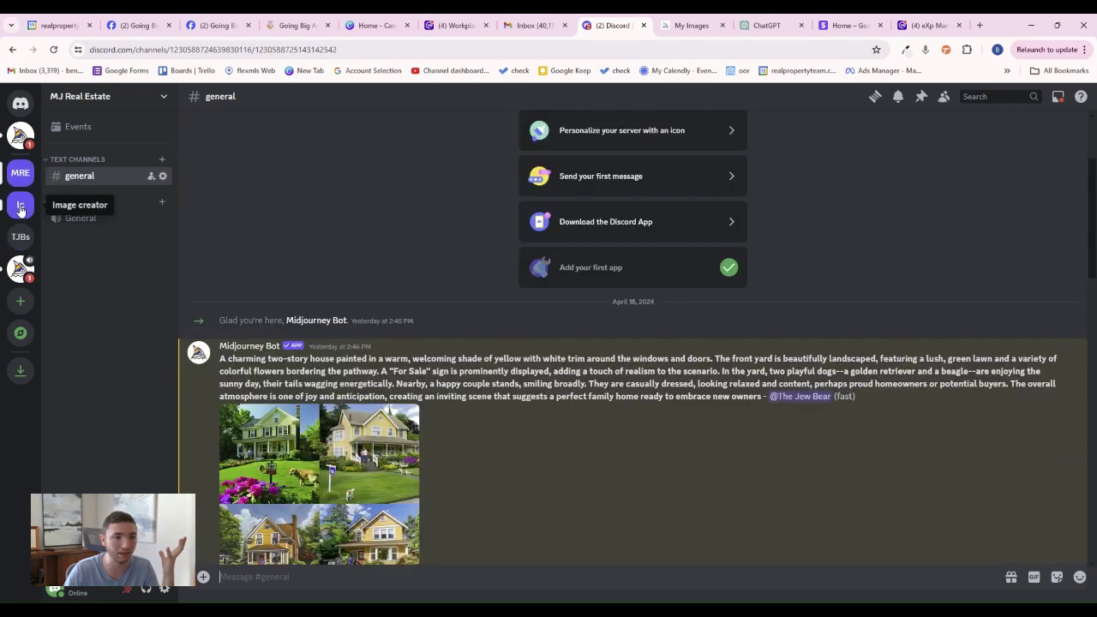
{"action": "scroll", "coordinate": [411, 408], "scroll_direction": "down", "scroll_amount": 10}
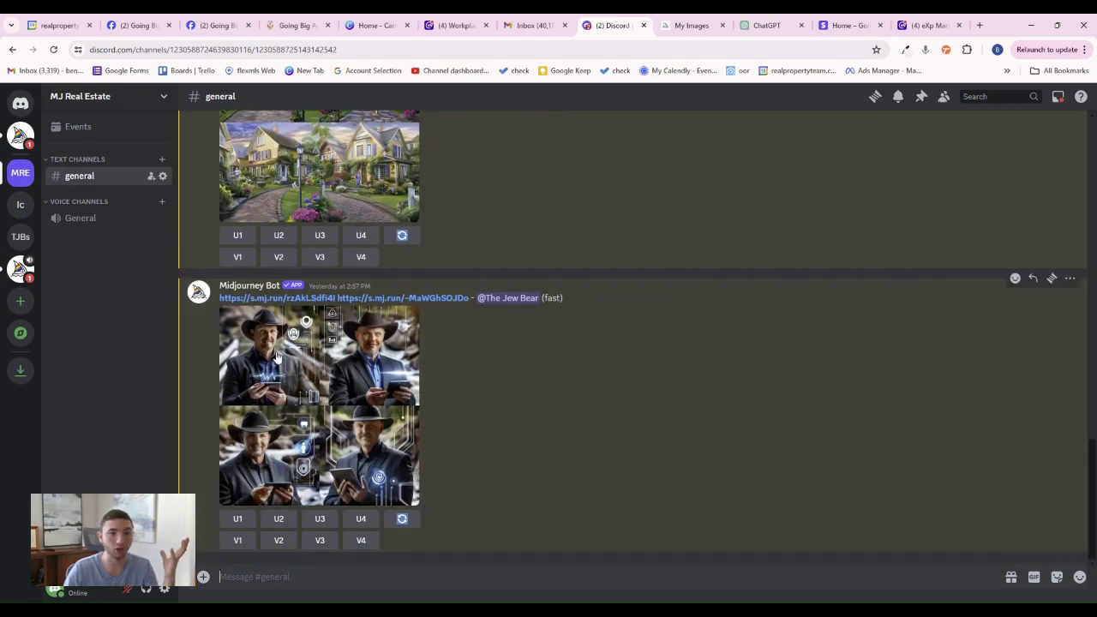
{"action": "left_click", "coordinate": [411, 413]}
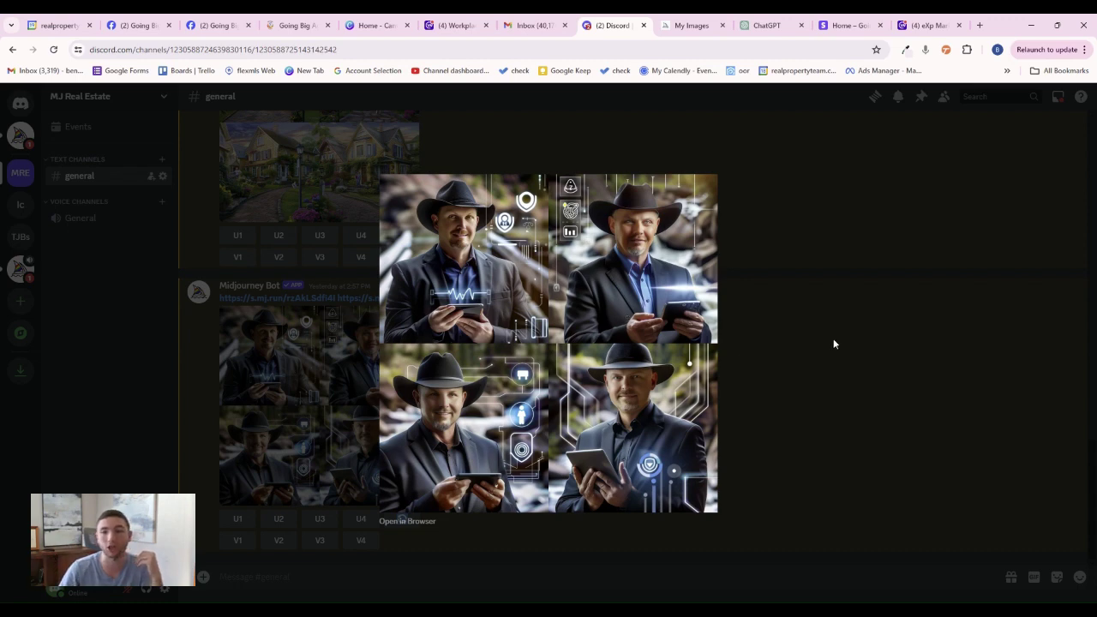
{"action": "left_click", "coordinate": [862, 321]}
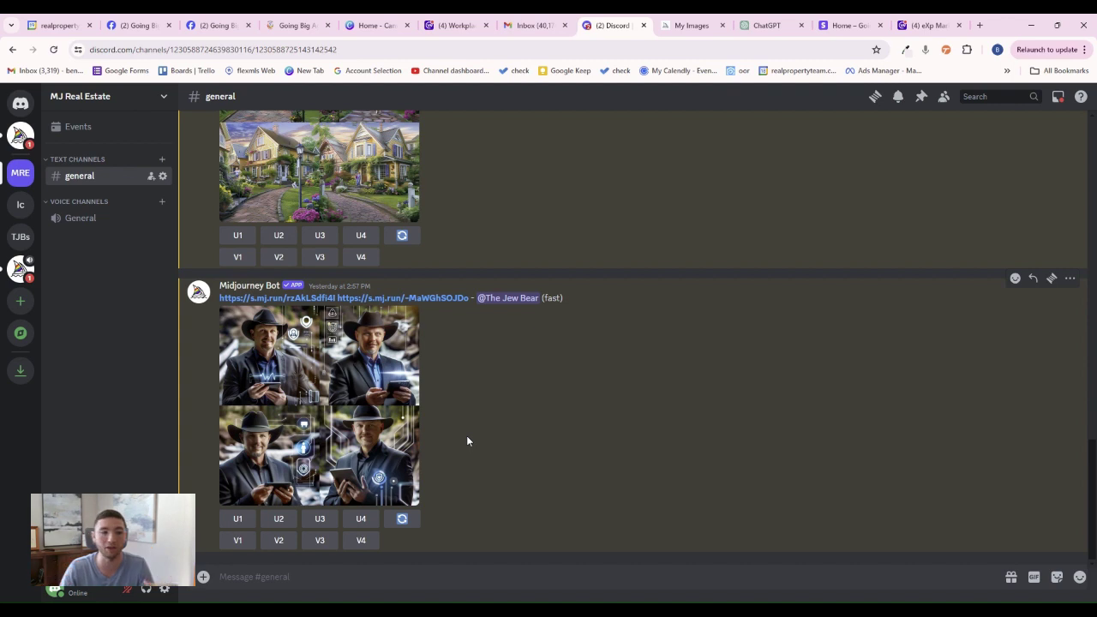
{"action": "scroll", "coordinate": [466, 436], "scroll_direction": "up", "scroll_amount": 1}
{"action": "scroll", "coordinate": [466, 434], "scroll_direction": "down", "scroll_amount": 1}
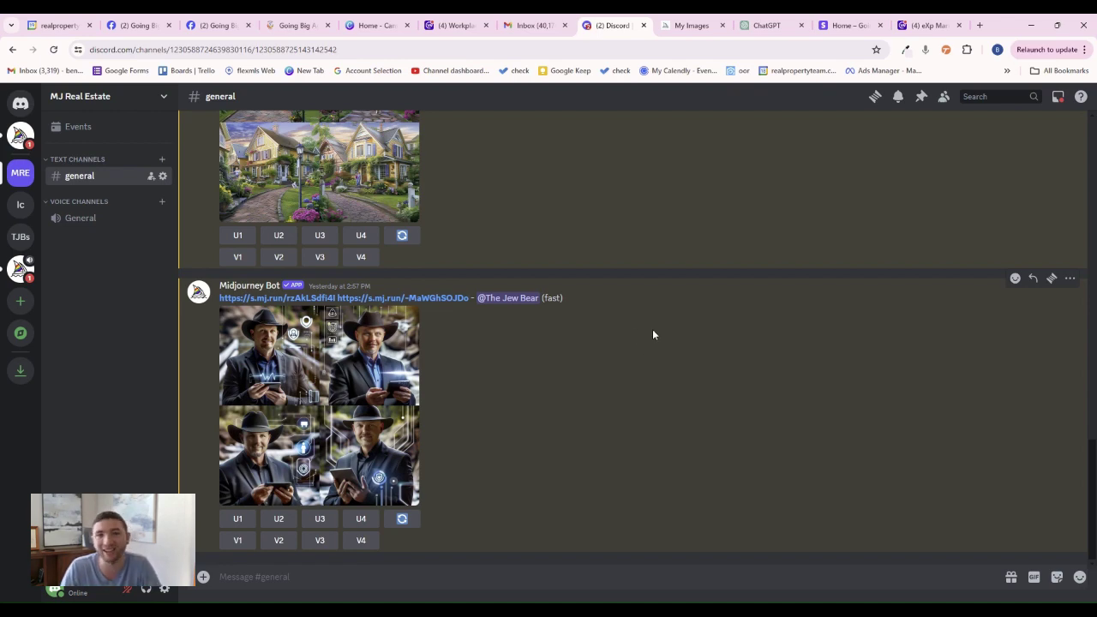
{"action": "left_click", "coordinate": [534, 24]}
{"action": "left_click", "coordinate": [624, 21]}
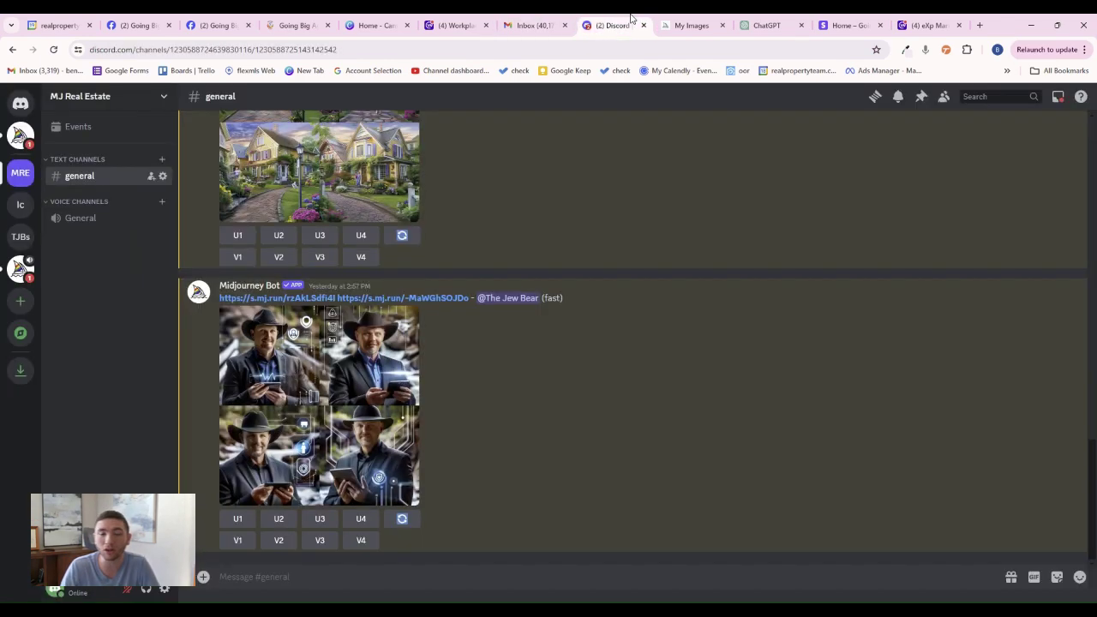